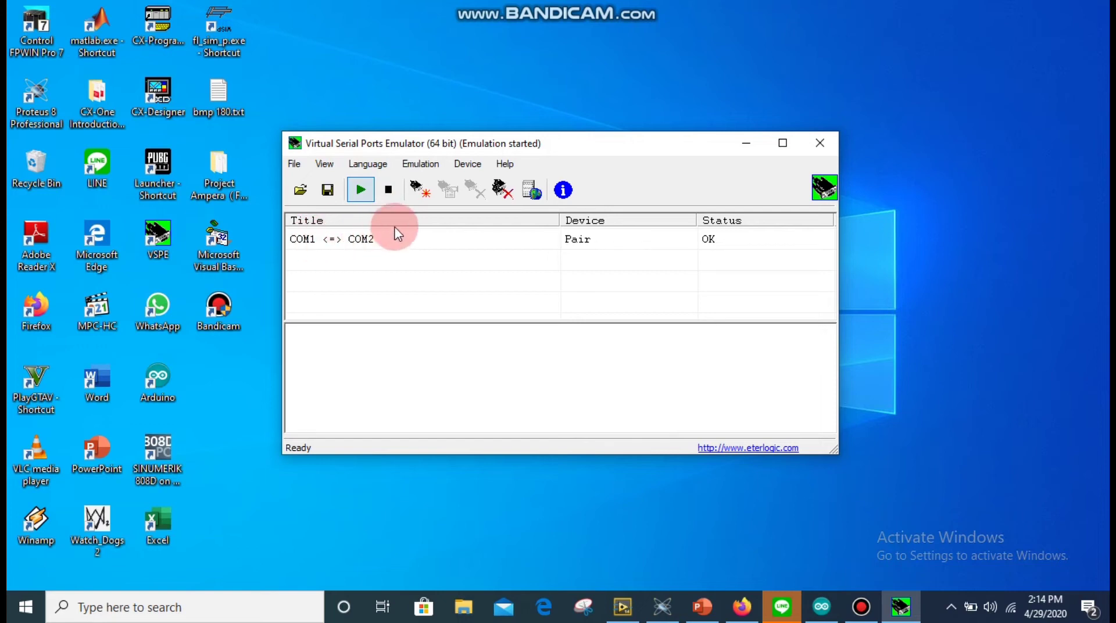
click(364, 242)
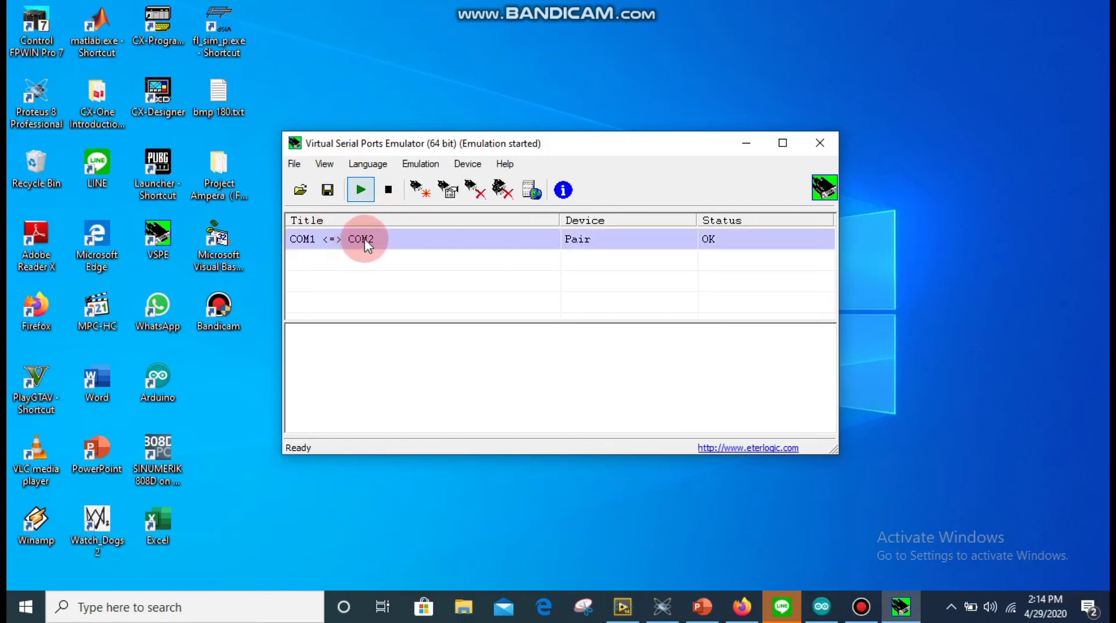
click(419, 190)
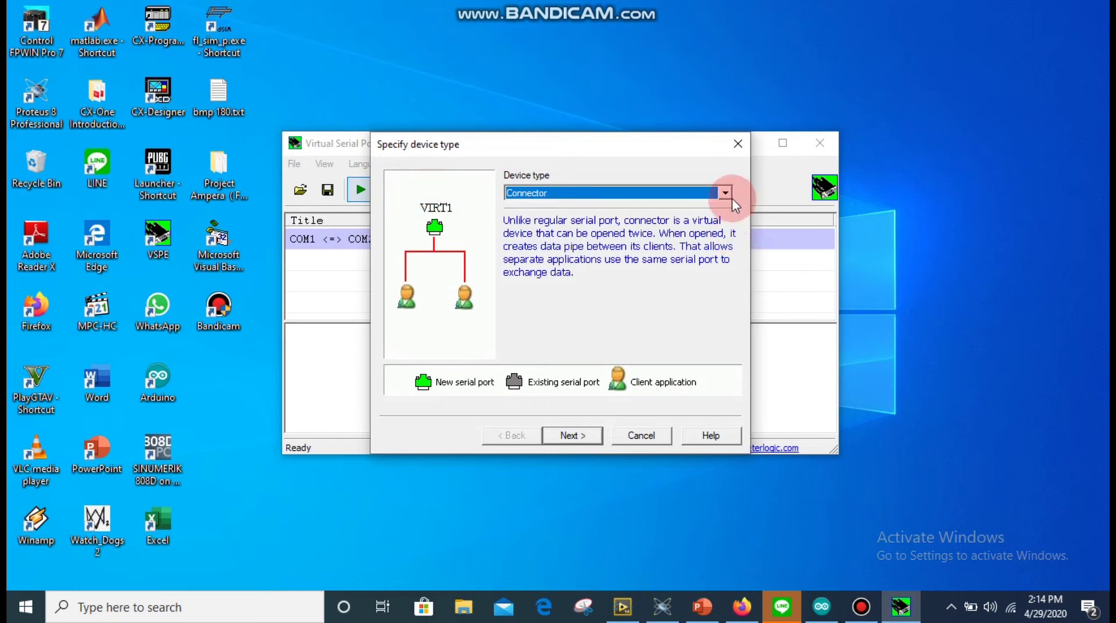
click(726, 193)
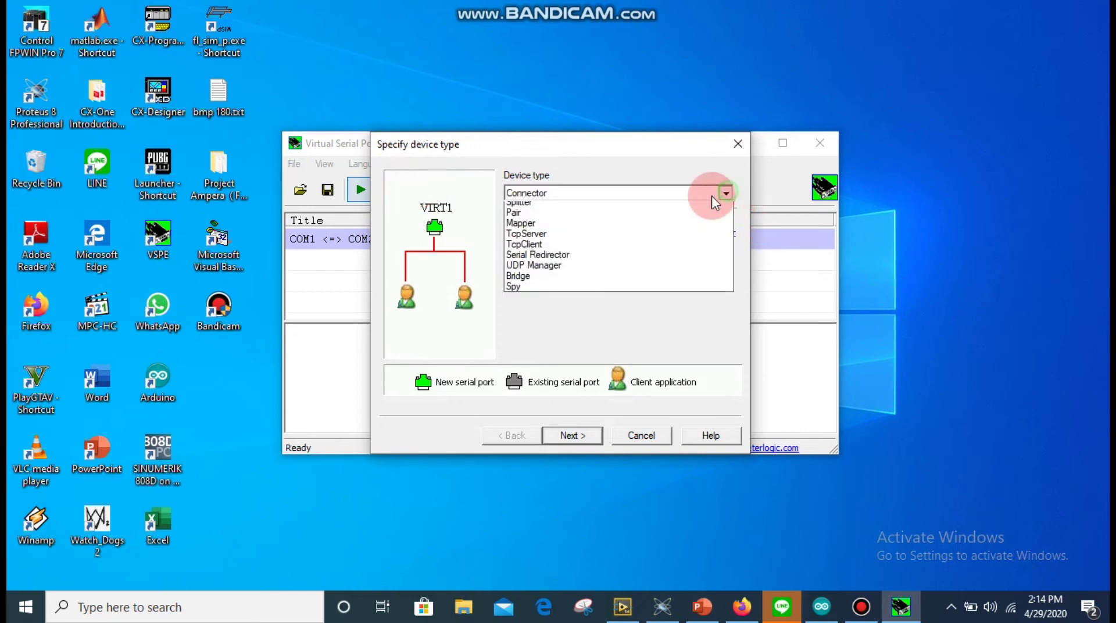
click(626, 230)
click(588, 437)
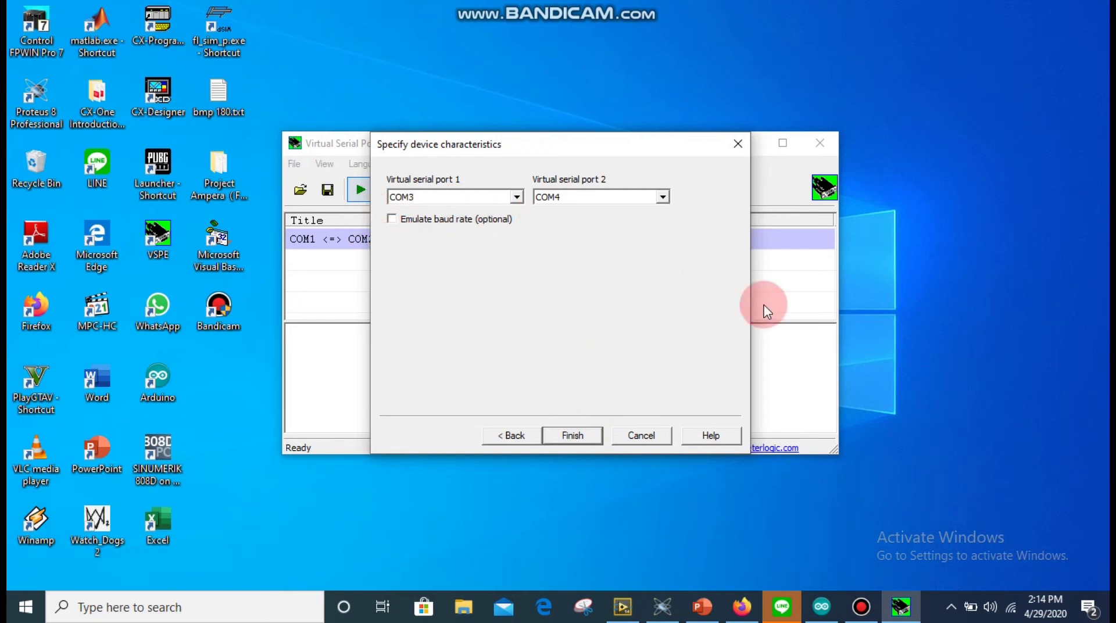
click(747, 143)
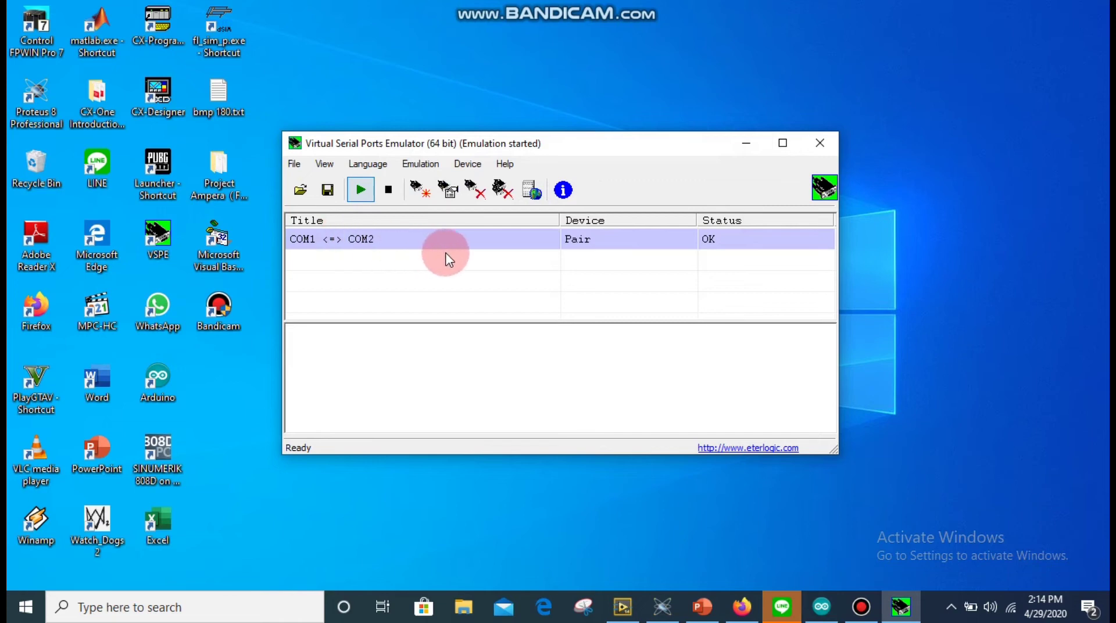
- Switch to Proteus to check the COMPIM component's physical port, and to LabVIEW to check the VISA resource name
click(663, 606)
double_click(894, 480)
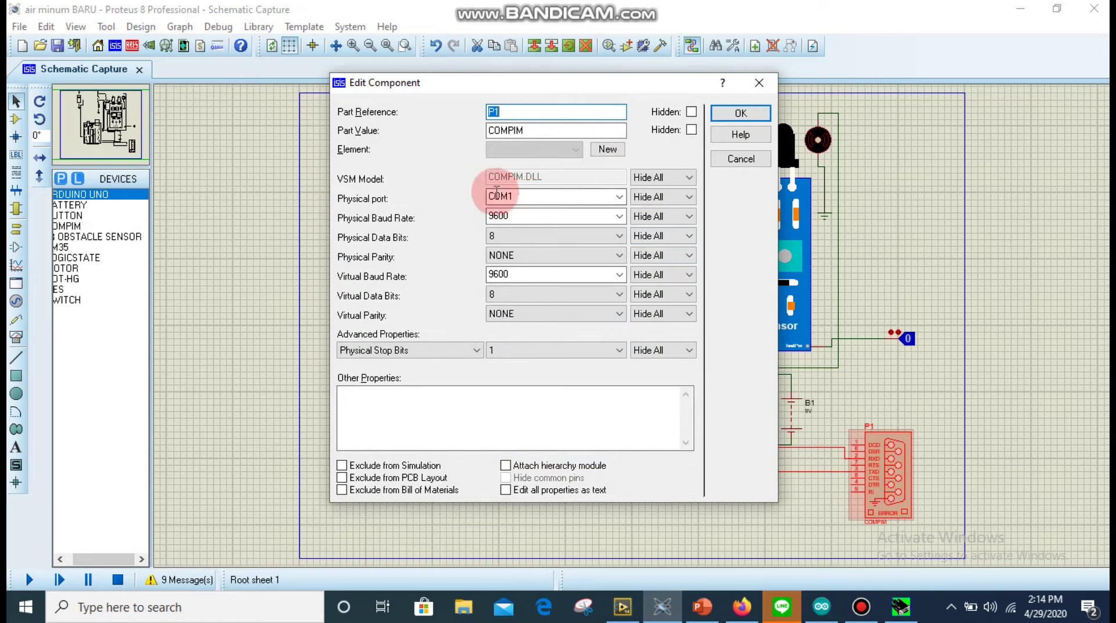
click(735, 112)
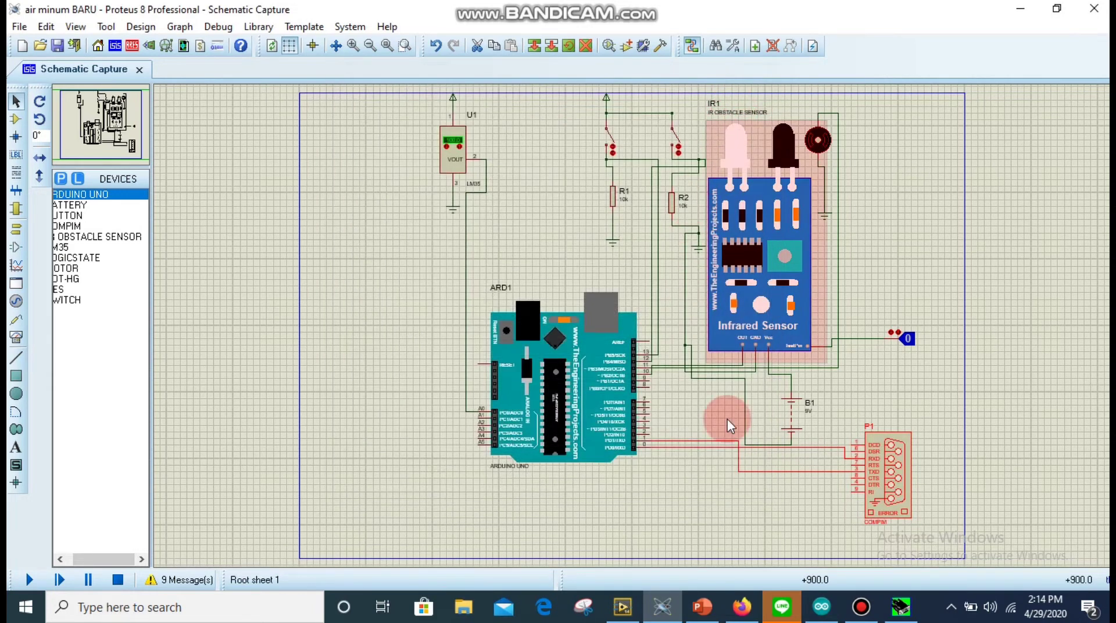
click(667, 605)
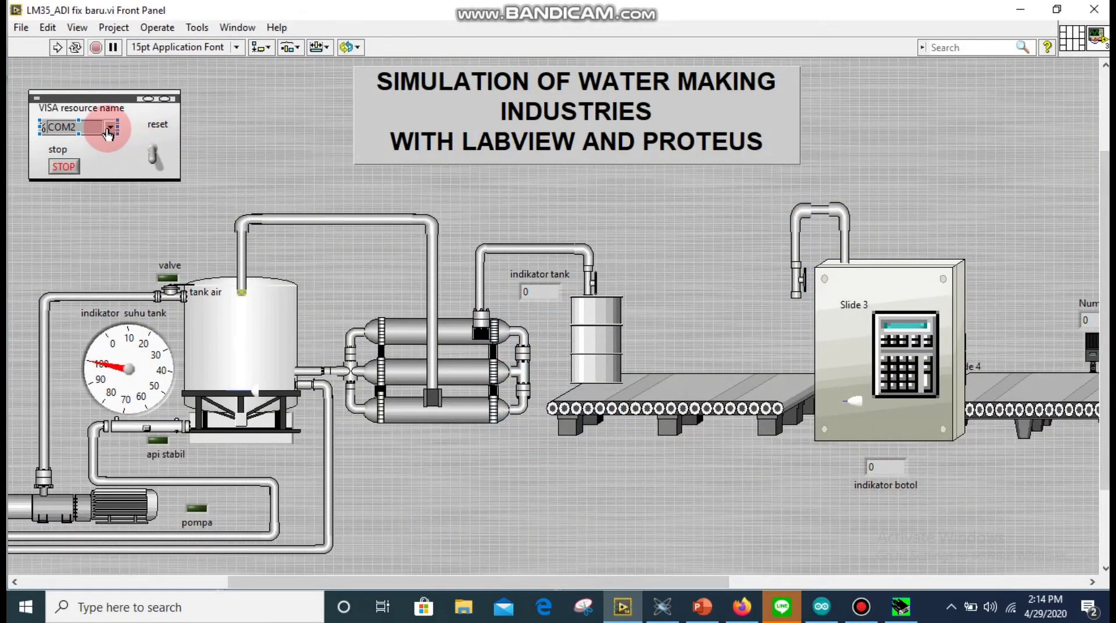
click(498, 99)
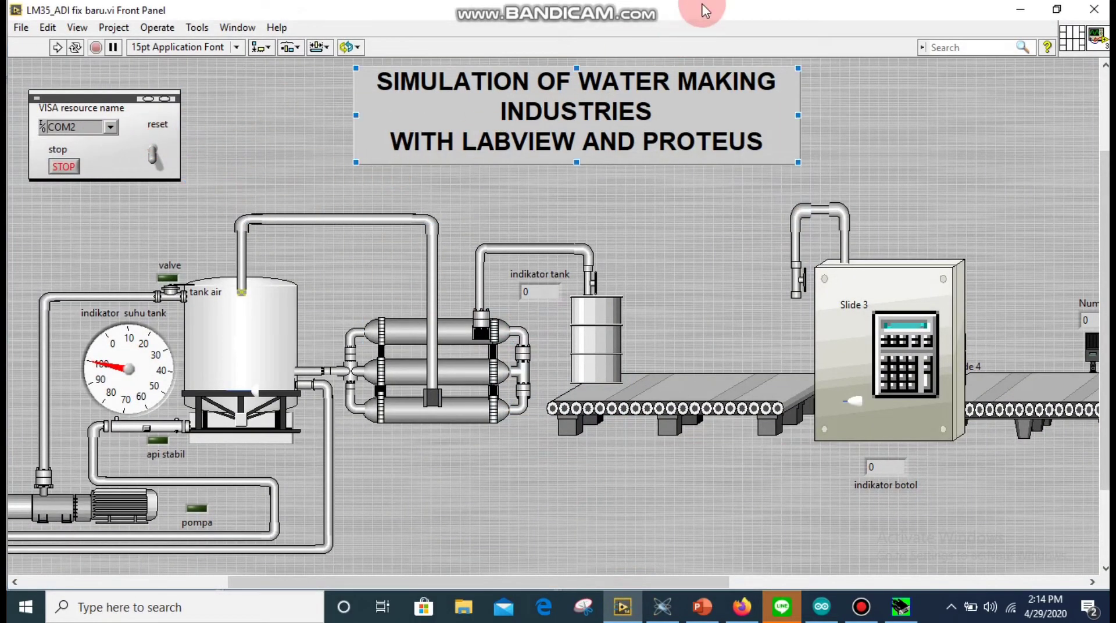
click(871, 85)
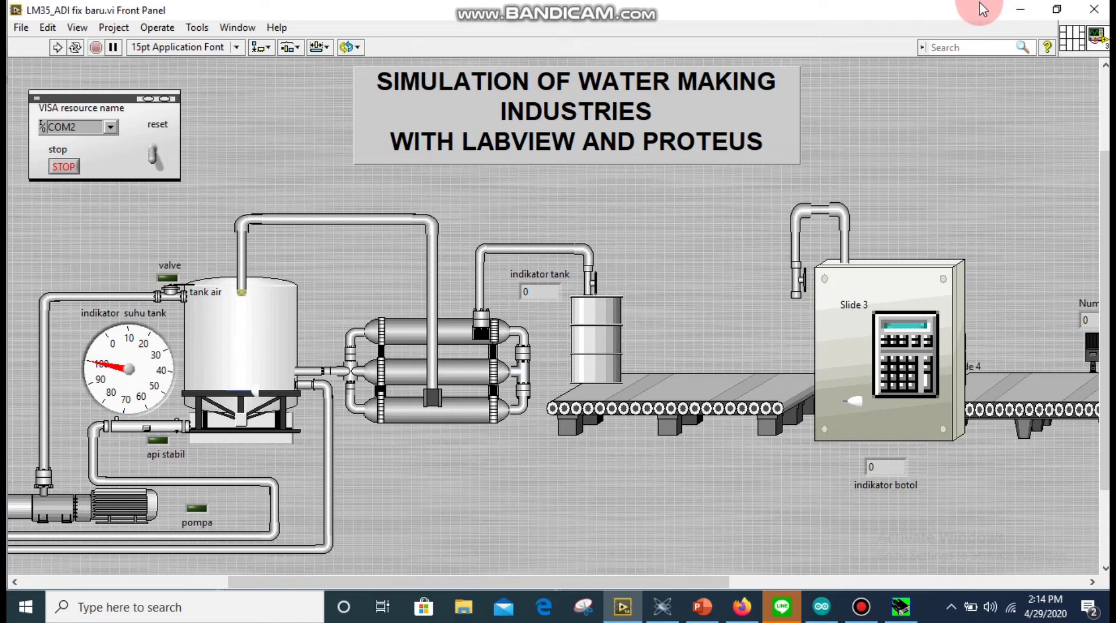
- Return to Virtual Serial Ports Emulator, start the emulation of the COM1–COM2 pair and minimize the window
click(1020, 7)
click(1015, 9)
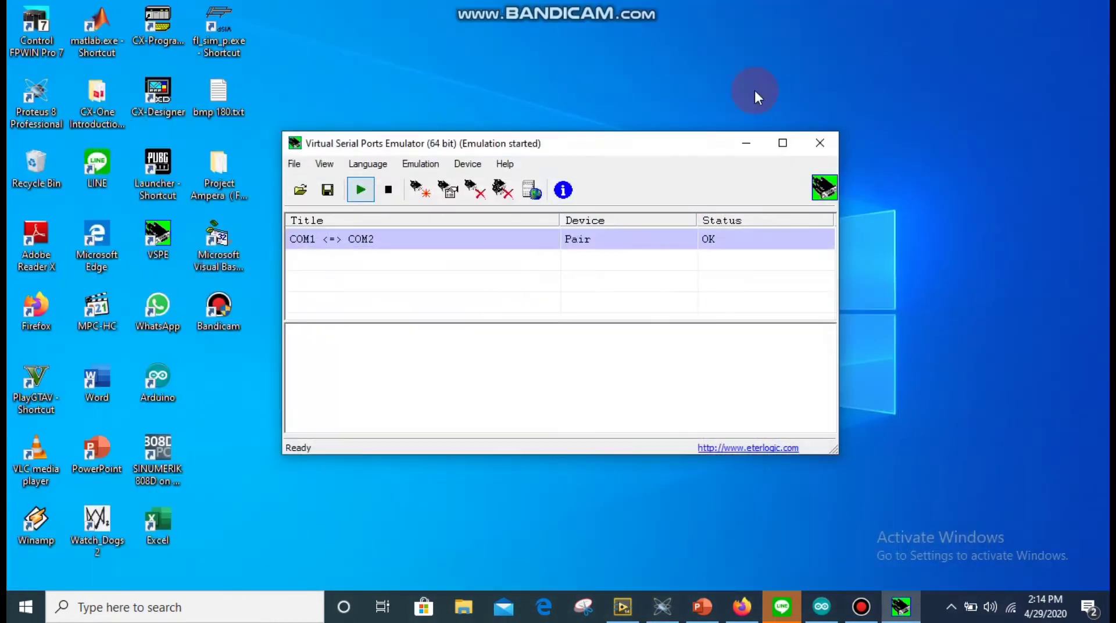
click(360, 192)
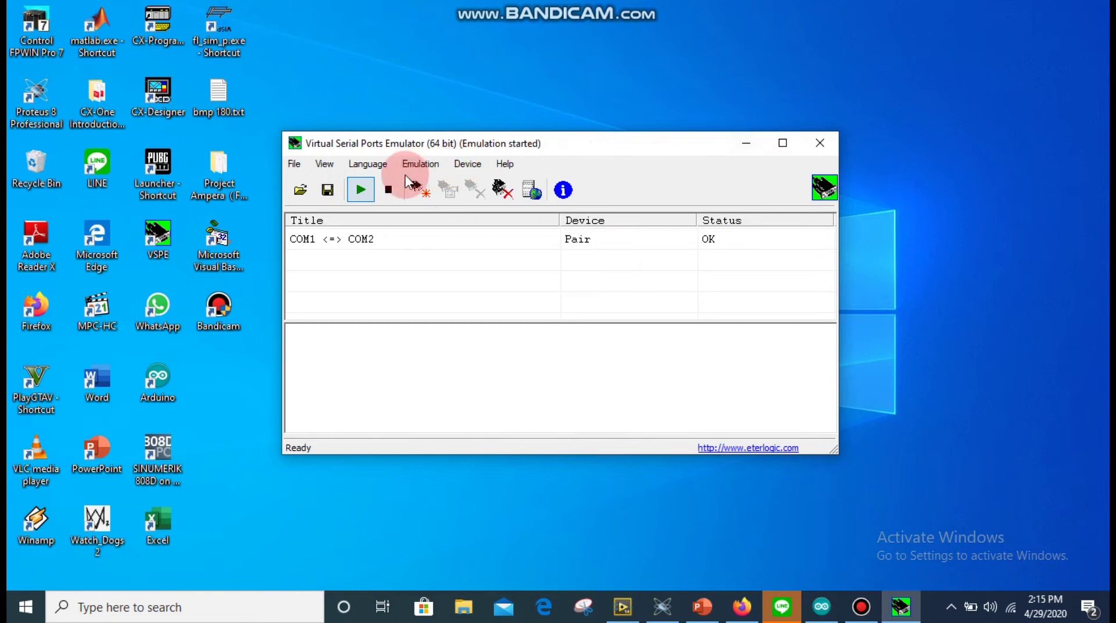
click(747, 149)
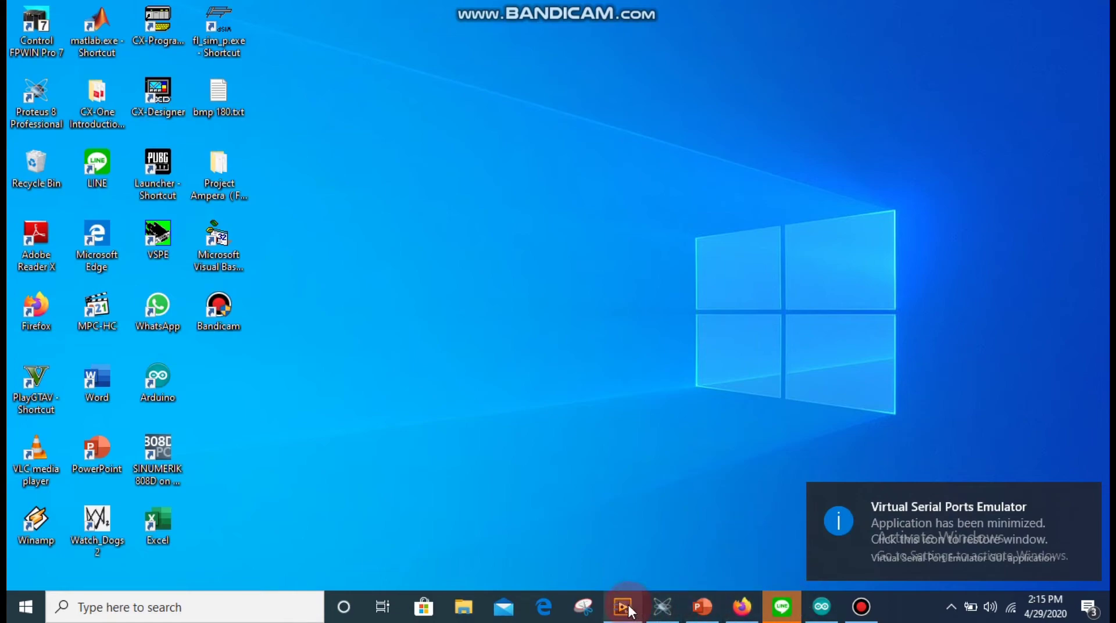
- Tile the LabVIEW front panel and the Proteus schematic side by side and run both simulations
click(663, 612)
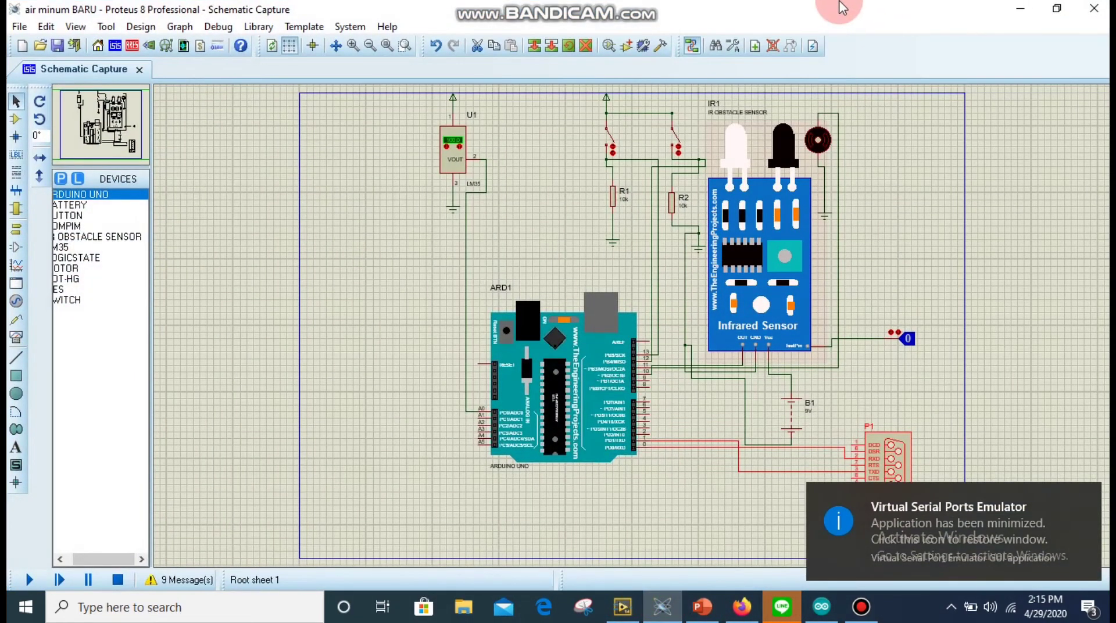
drag(837, 8, 1107, 96)
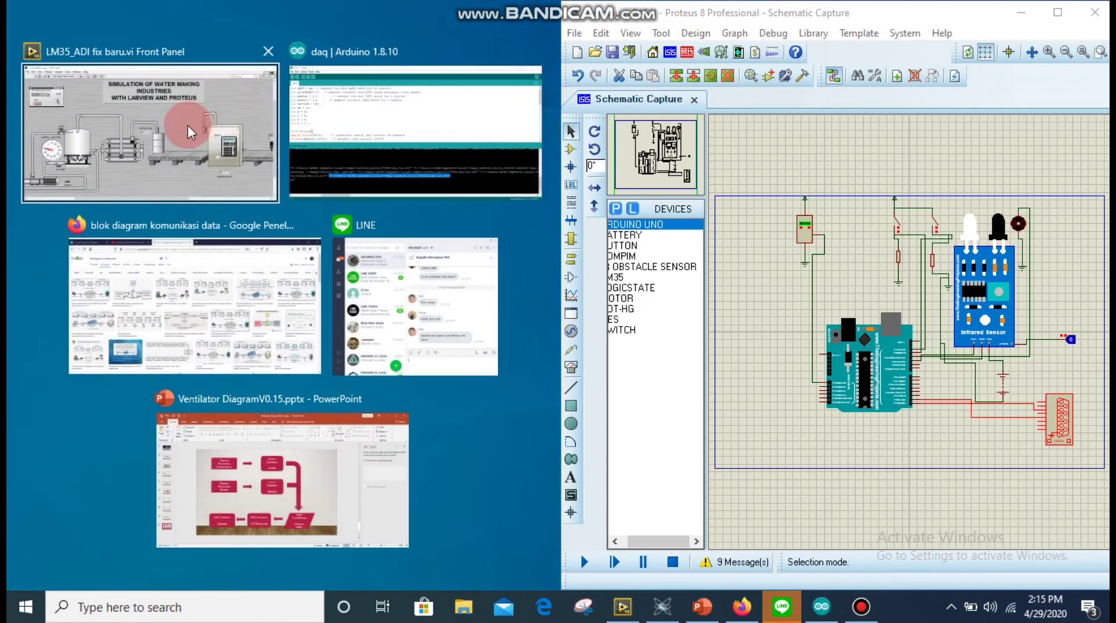
click(187, 124)
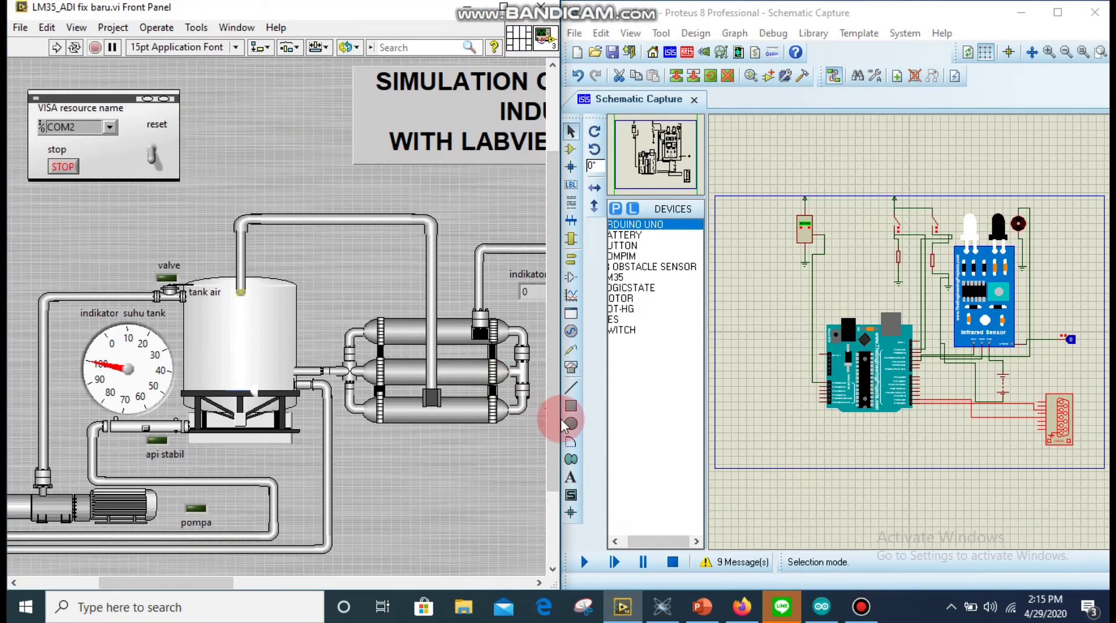
click(584, 558)
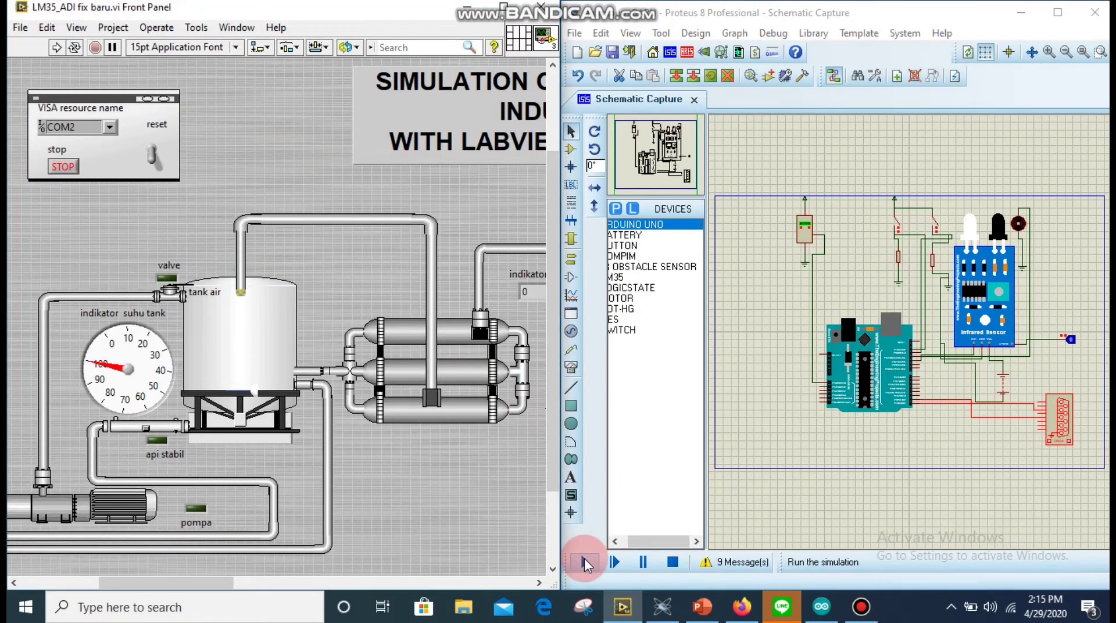
click(54, 51)
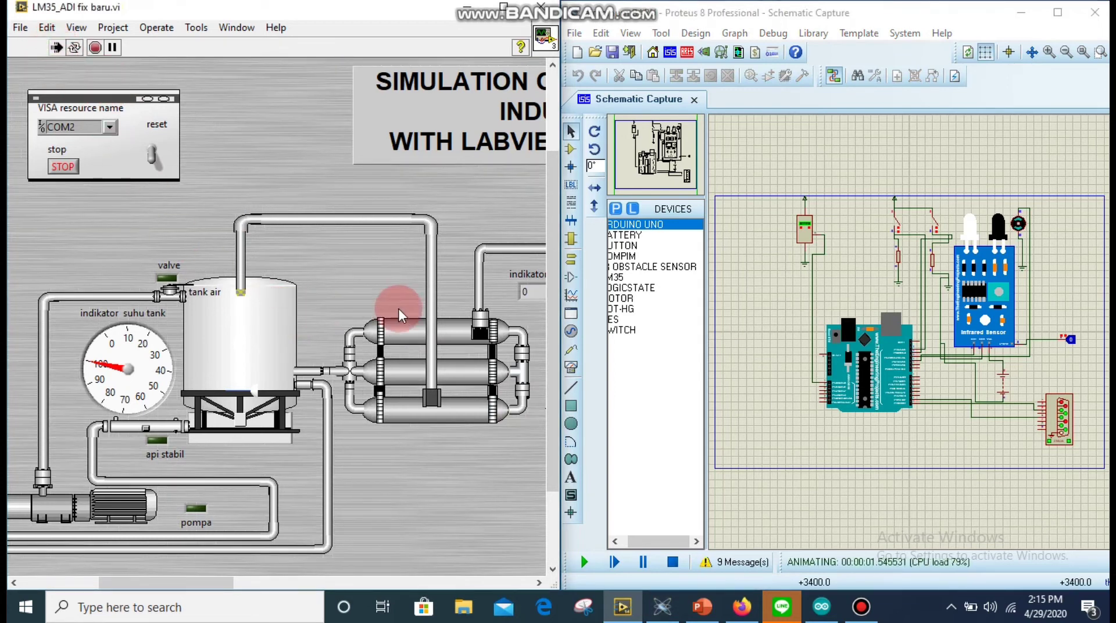
- Close the switch above resistor R1 in the Proteus schematic to fill the water tank on the LabVIEW panel
click(838, 225)
scroll(838, 224, up, 3)
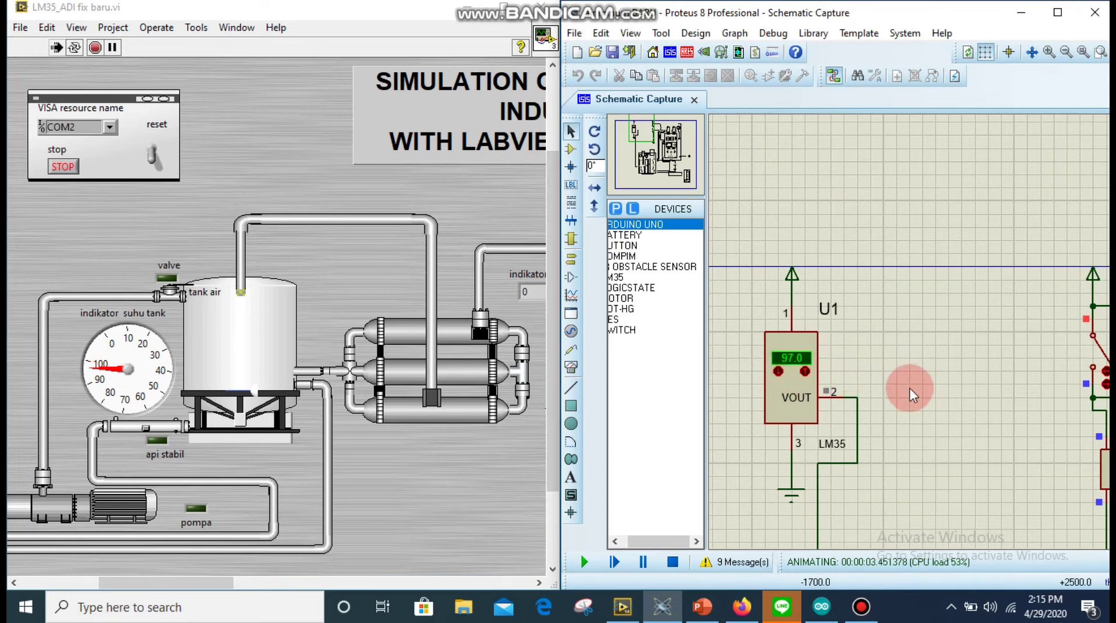
scroll(914, 385, down, 2)
scroll(914, 334, up, 2)
scroll(914, 335, down, 3)
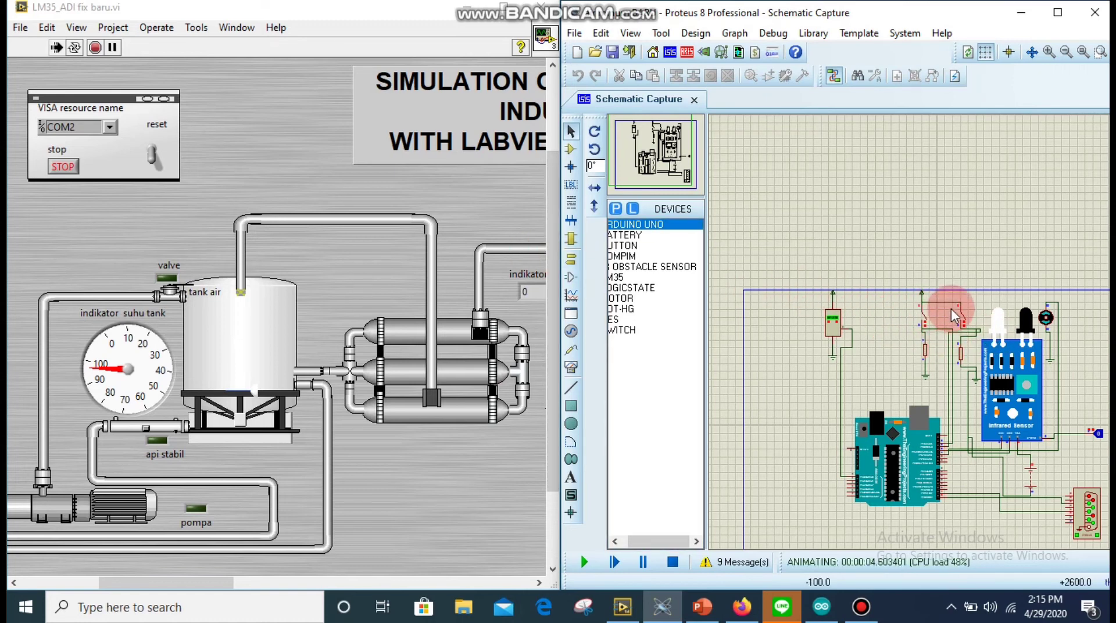
scroll(941, 316, up, 3)
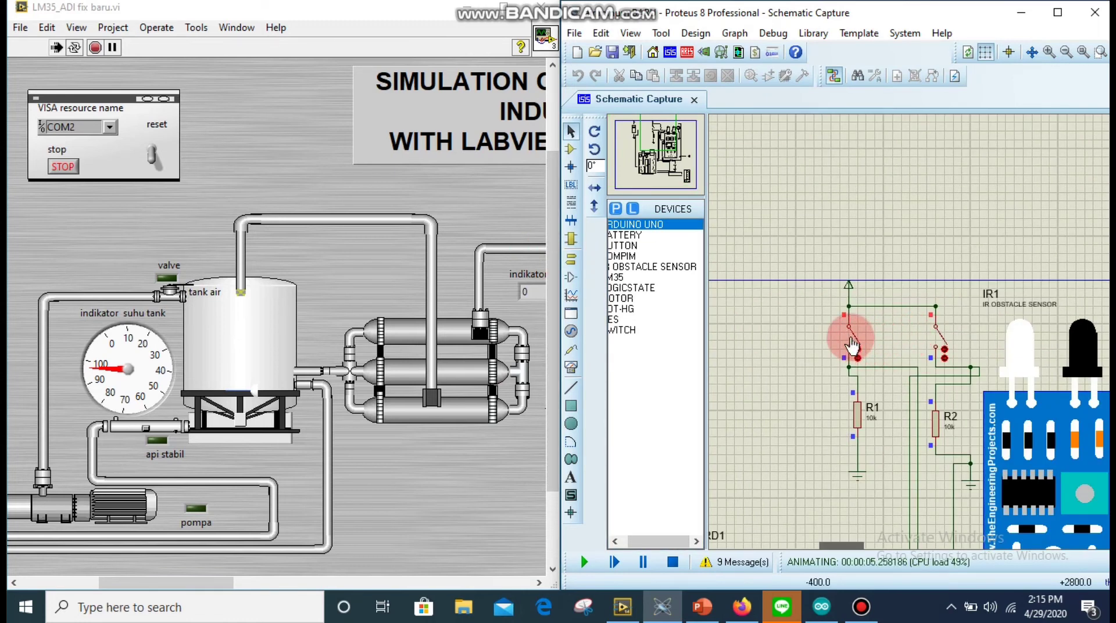
mouse_move(851, 346)
mouse_down()
mouse_move(810, 331)
mouse_move(349, 332)
mouse_move(242, 361)
mouse_move(240, 381)
mouse_move(264, 372)
mouse_up()
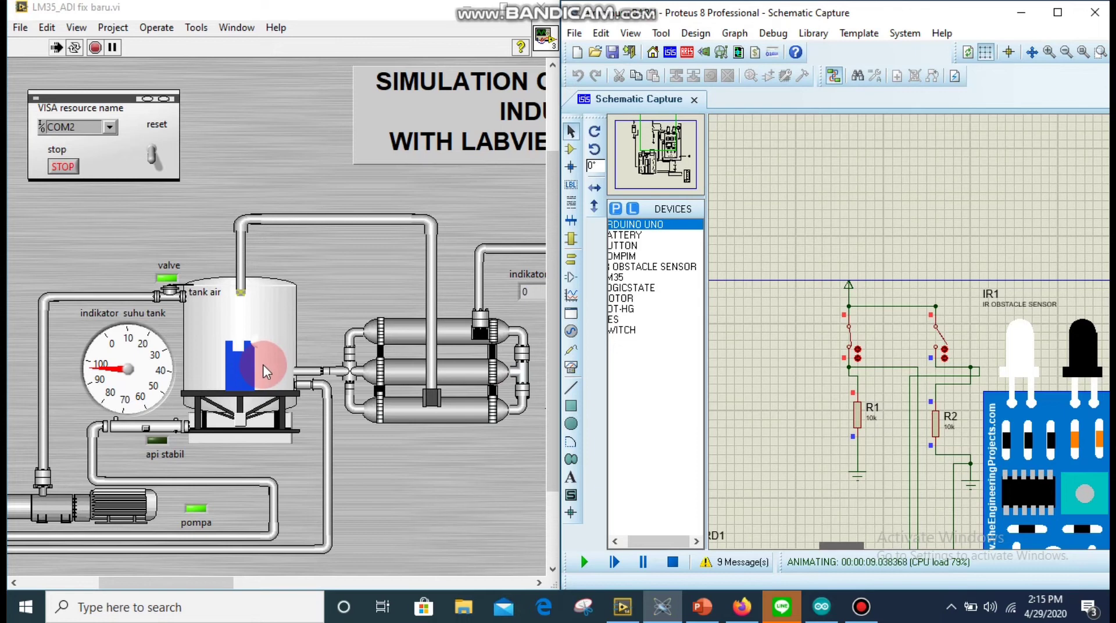
mouse_move(275, 372)
mouse_down()
mouse_move(293, 363)
mouse_move(271, 346)
mouse_move(237, 430)
mouse_move(225, 411)
mouse_move(200, 444)
mouse_move(269, 451)
mouse_move(221, 462)
mouse_move(245, 461)
mouse_up()
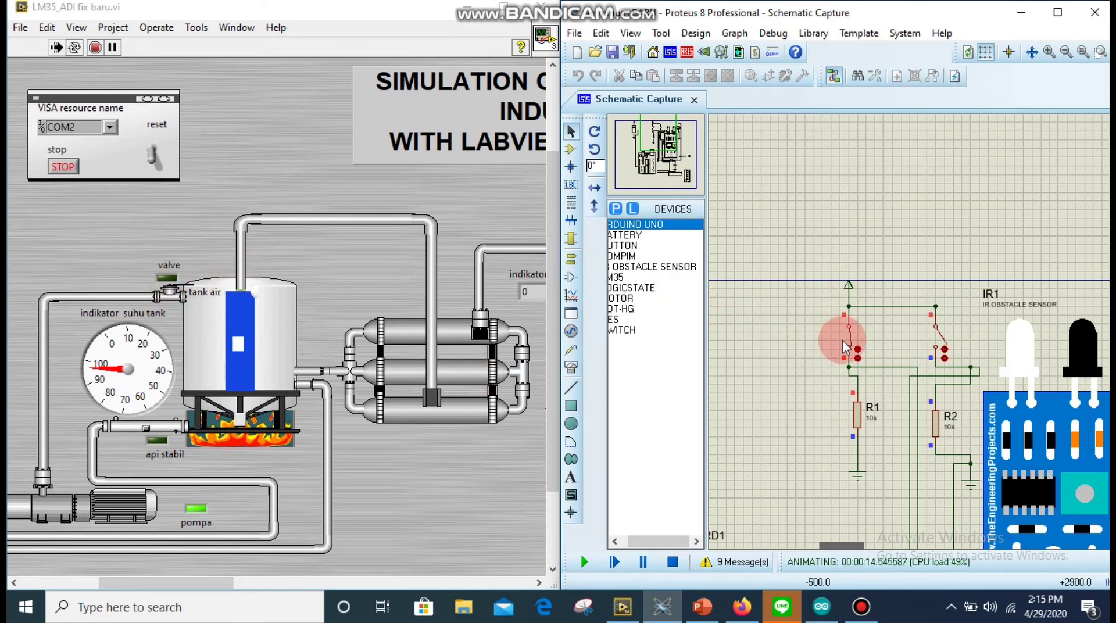
- Raise the temperature of the LM35 sensor U1 to 100.0 in the running simulation
scroll(750, 356, down, 1)
scroll(824, 342, up, 1)
scroll(840, 352, up, 2)
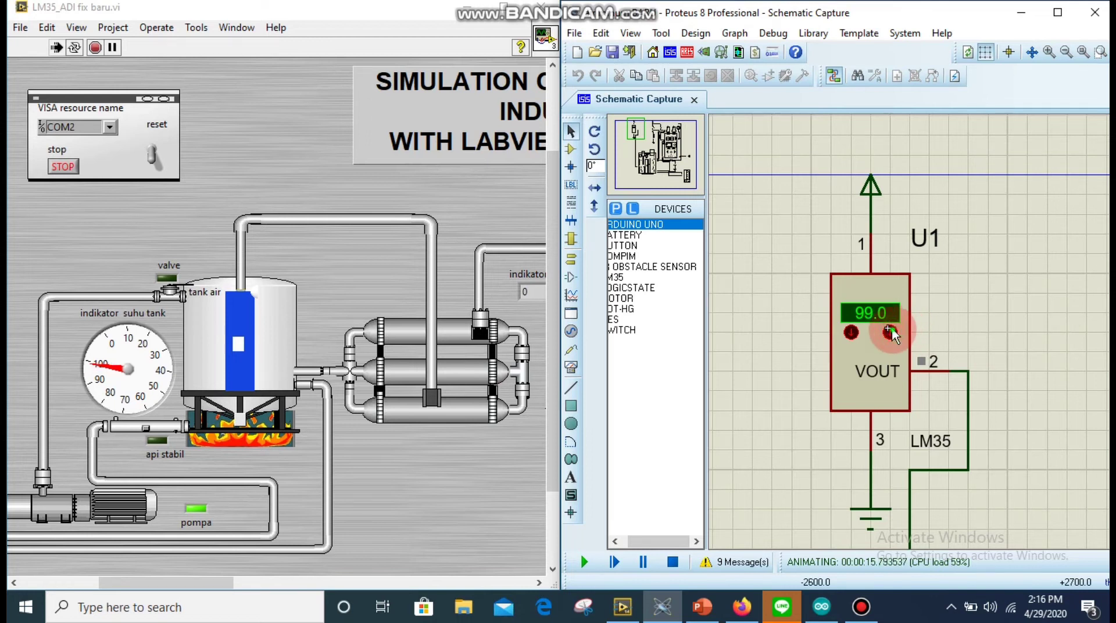
click(889, 332)
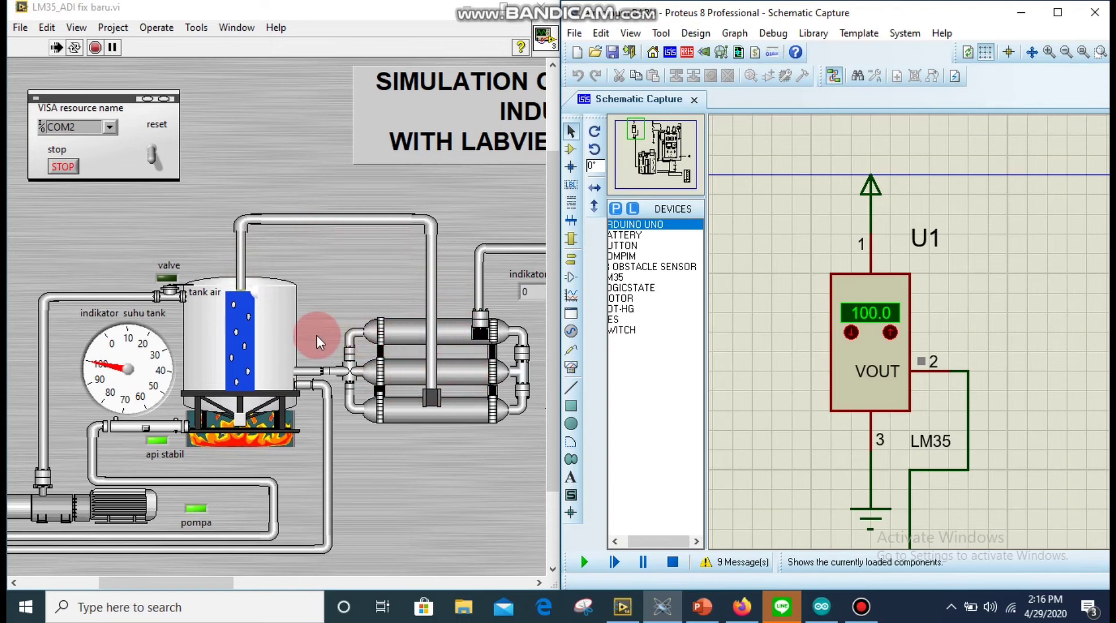
- Open the switch above R1 and close the switch above R2 to start filling the drum on the LabVIEW conveyor
scroll(982, 348, down, 4)
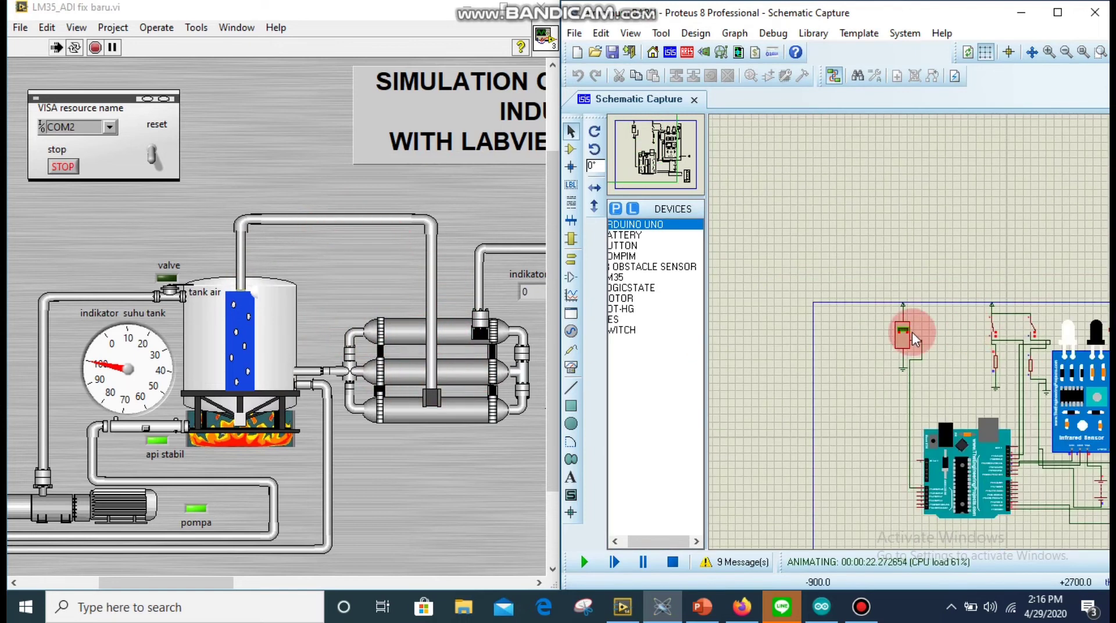
scroll(912, 338, up, 2)
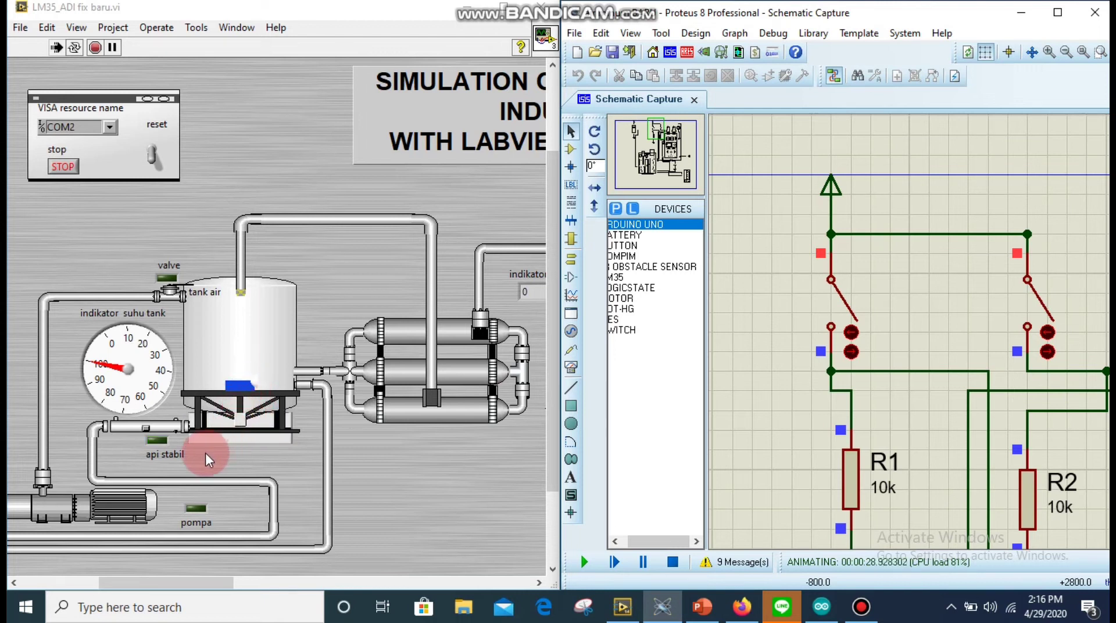
click(538, 582)
drag(538, 583, 539, 582)
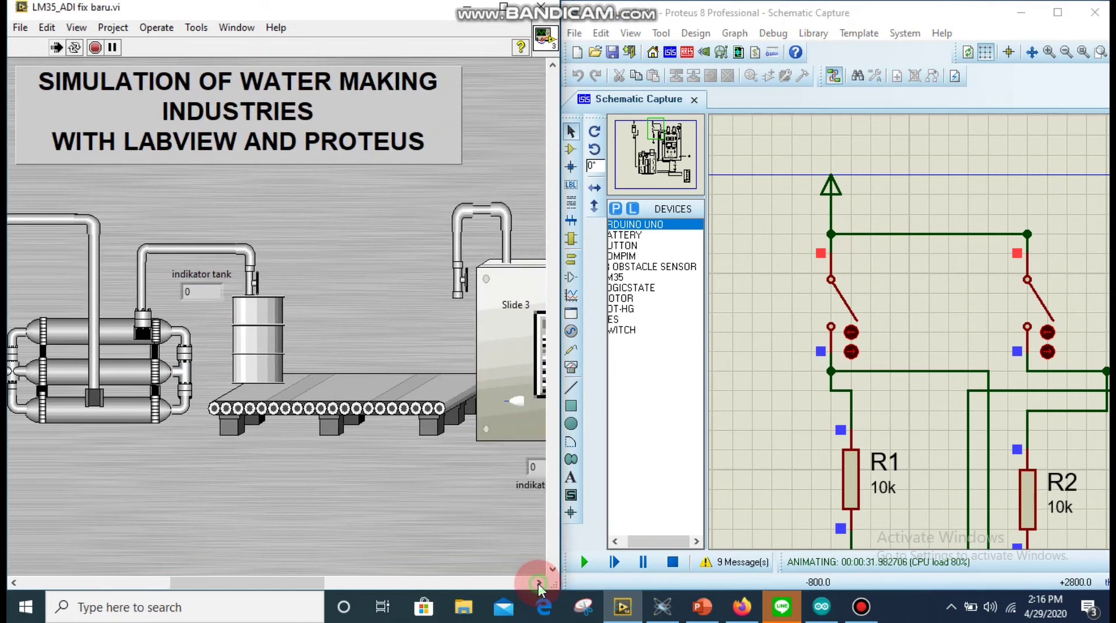
click(1046, 321)
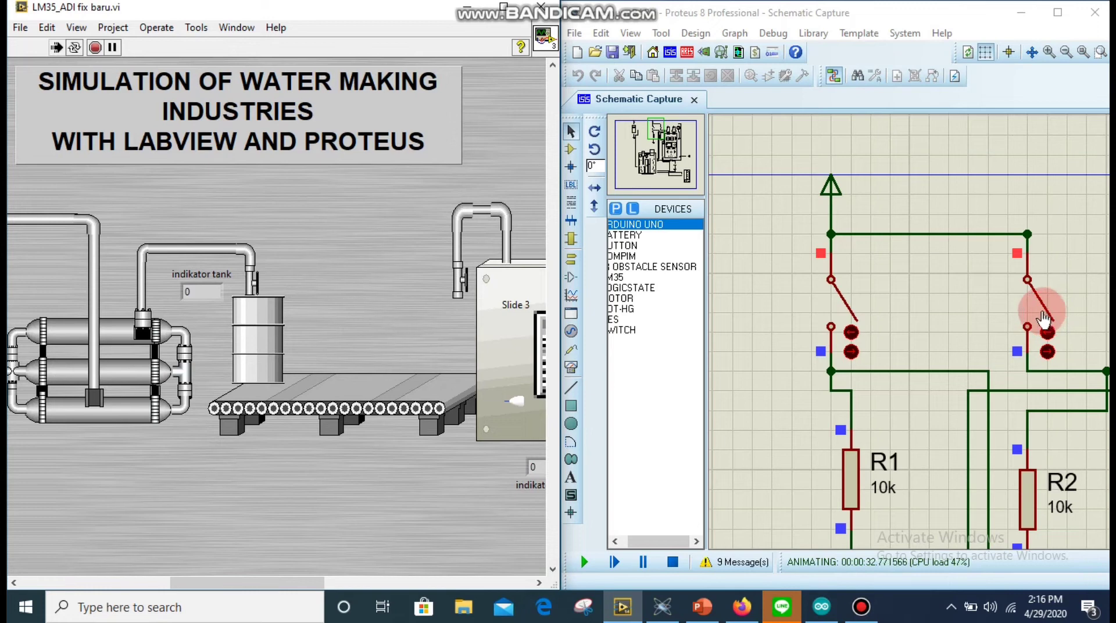
scroll(944, 313, down, 2)
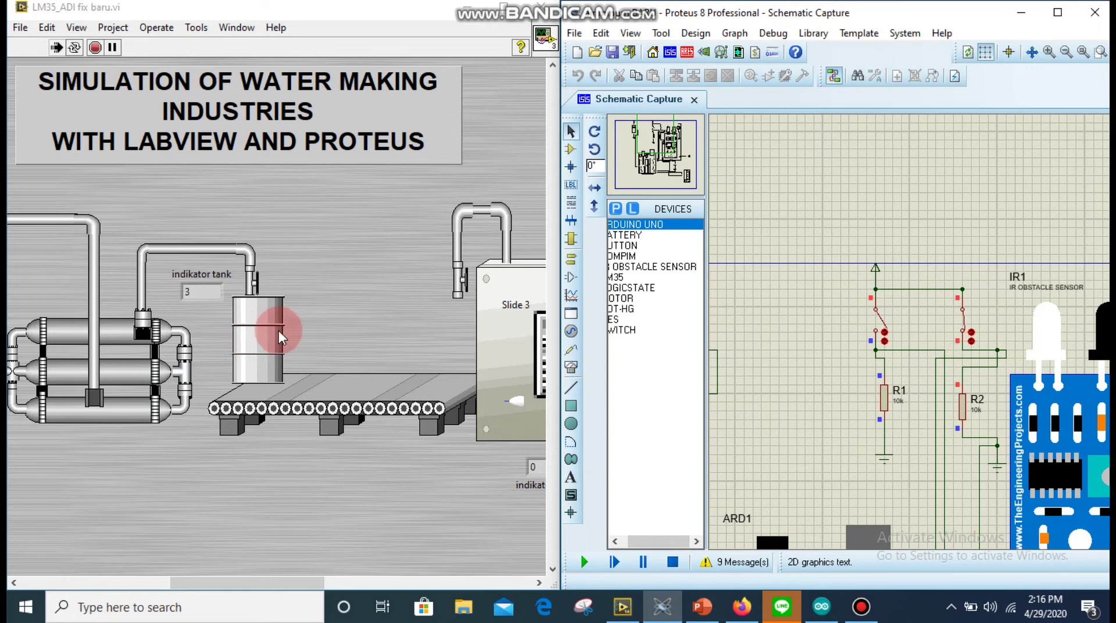
- Follow the drum's filling and its movement along the conveyor toward the bottling machine on the LabVIEW front panel
click(540, 582)
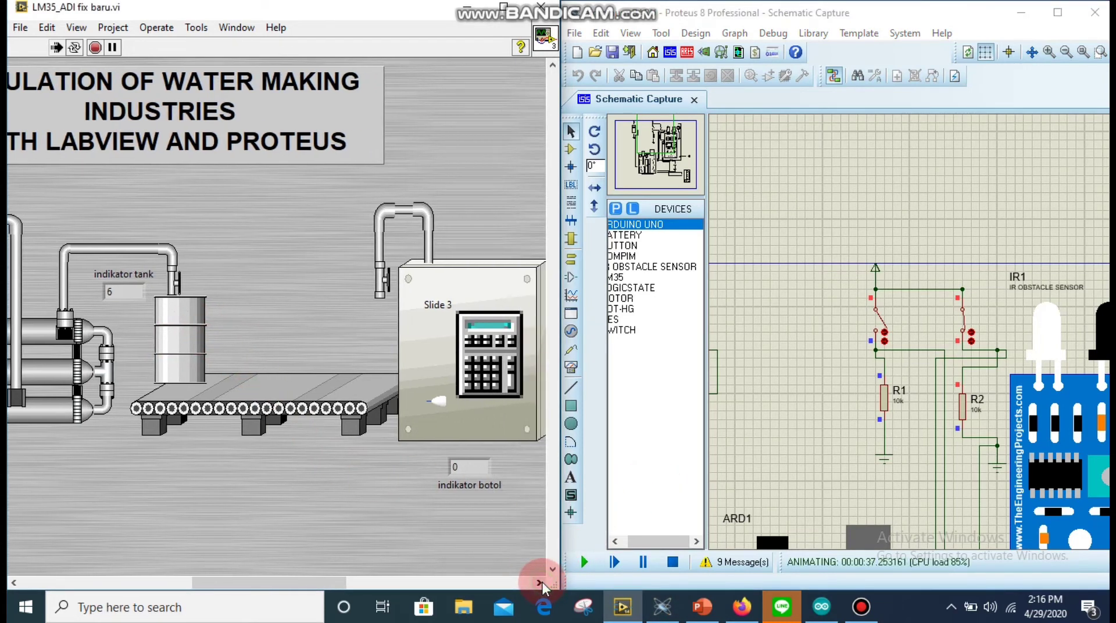
click(541, 582)
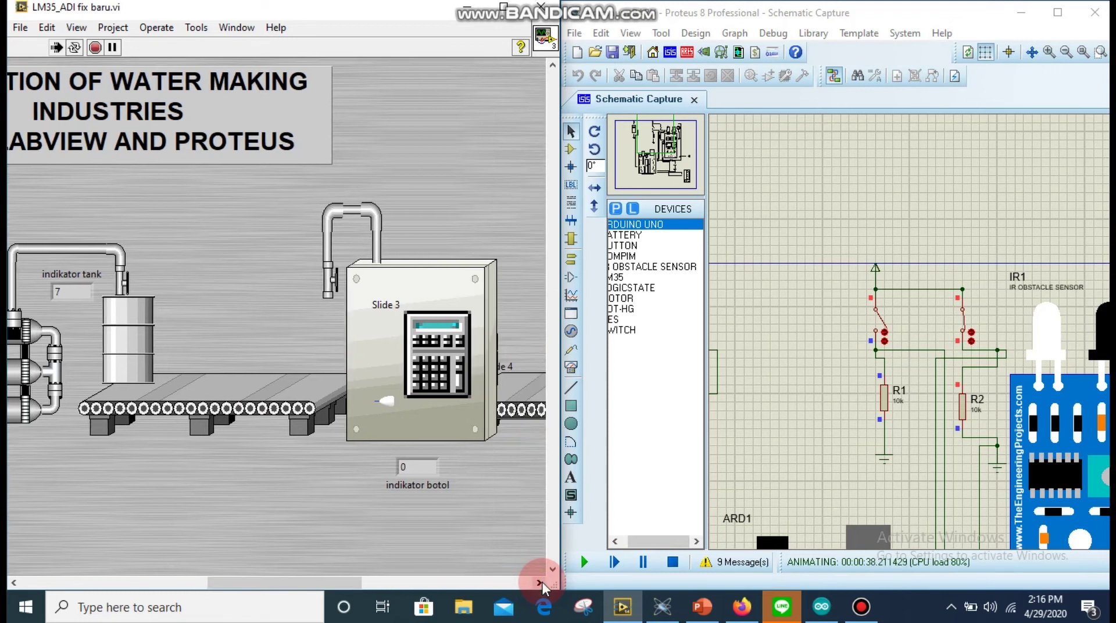
click(541, 582)
click(540, 582)
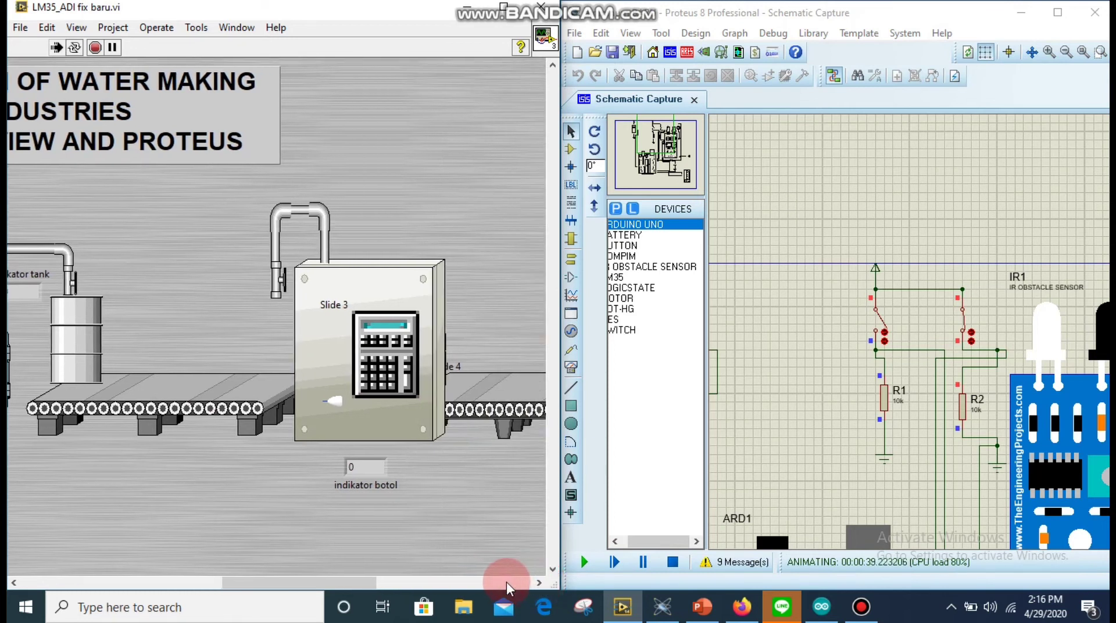
click(14, 581)
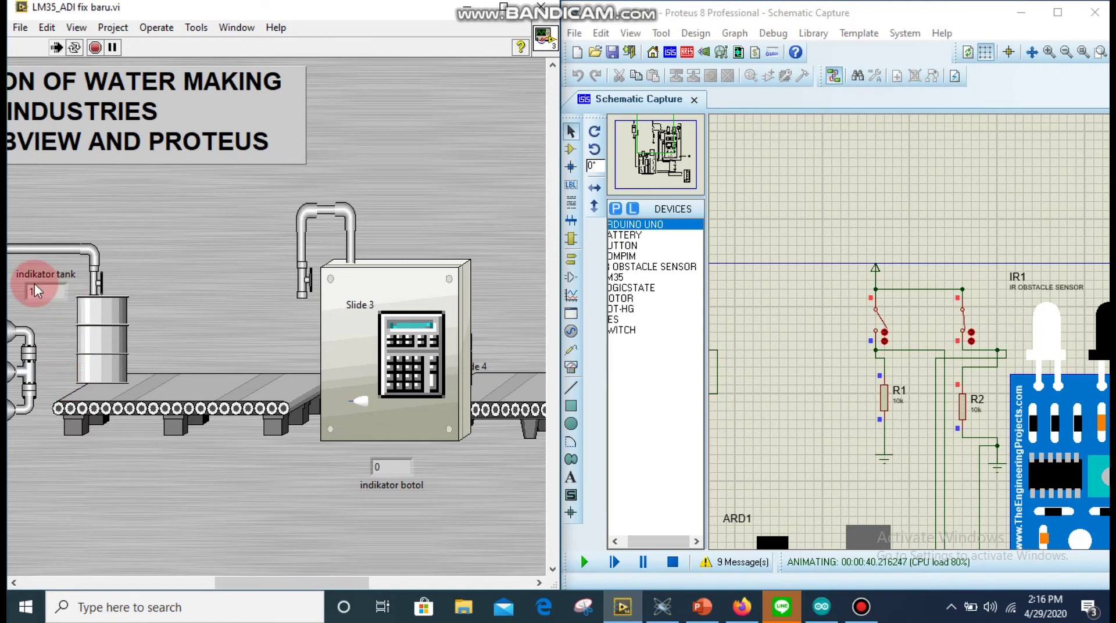
click(191, 334)
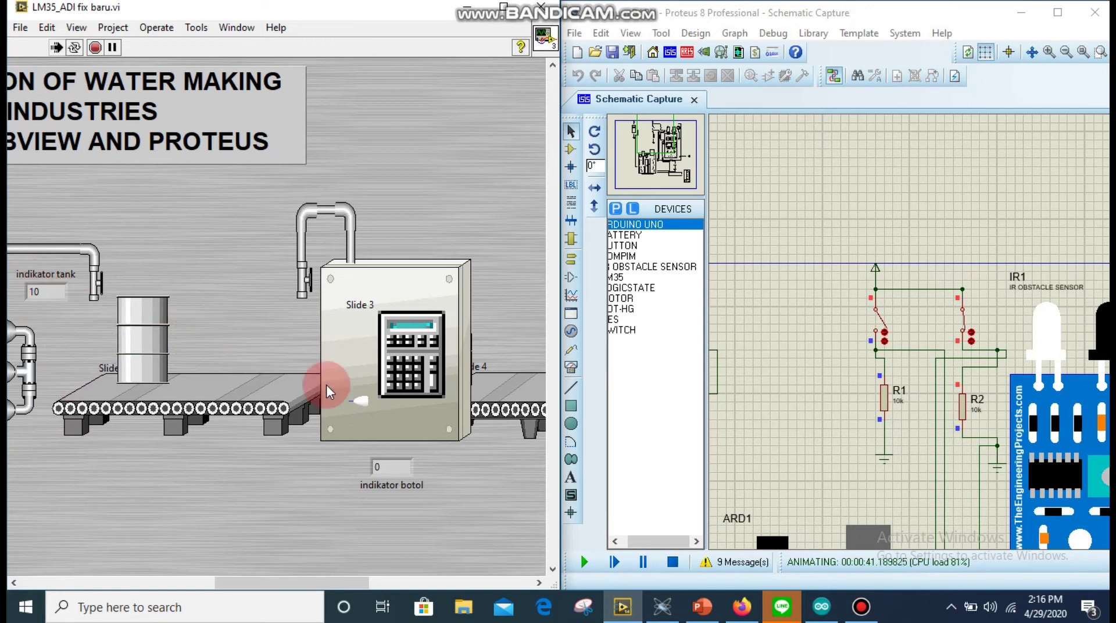
- Open the switch above R2 in the running Proteus schematic when the drum reaches the bottling machine on the LabVIEW panel
click(540, 583)
click(540, 583)
click(539, 584)
click(539, 584)
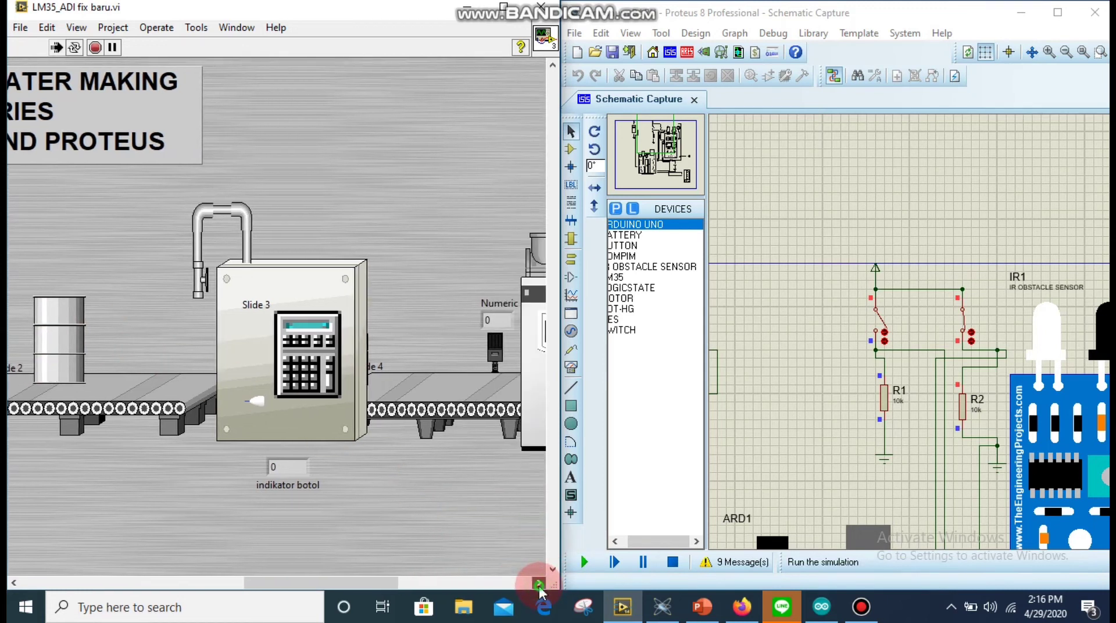
click(539, 584)
click(539, 584)
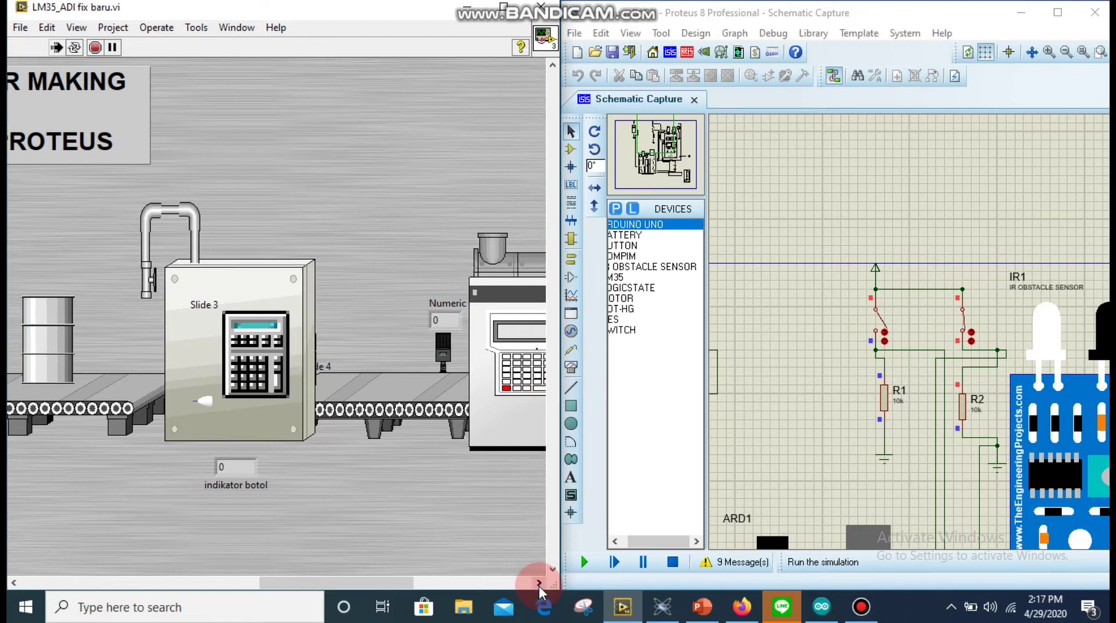
click(539, 584)
click(828, 452)
scroll(887, 360, down, 2)
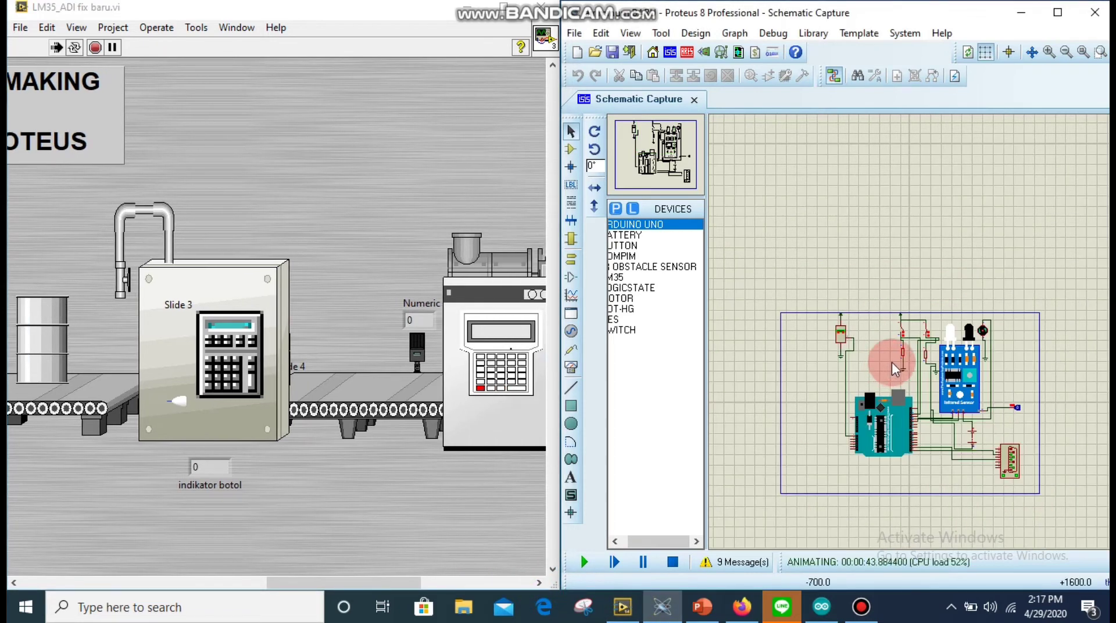
scroll(912, 331, up, 1)
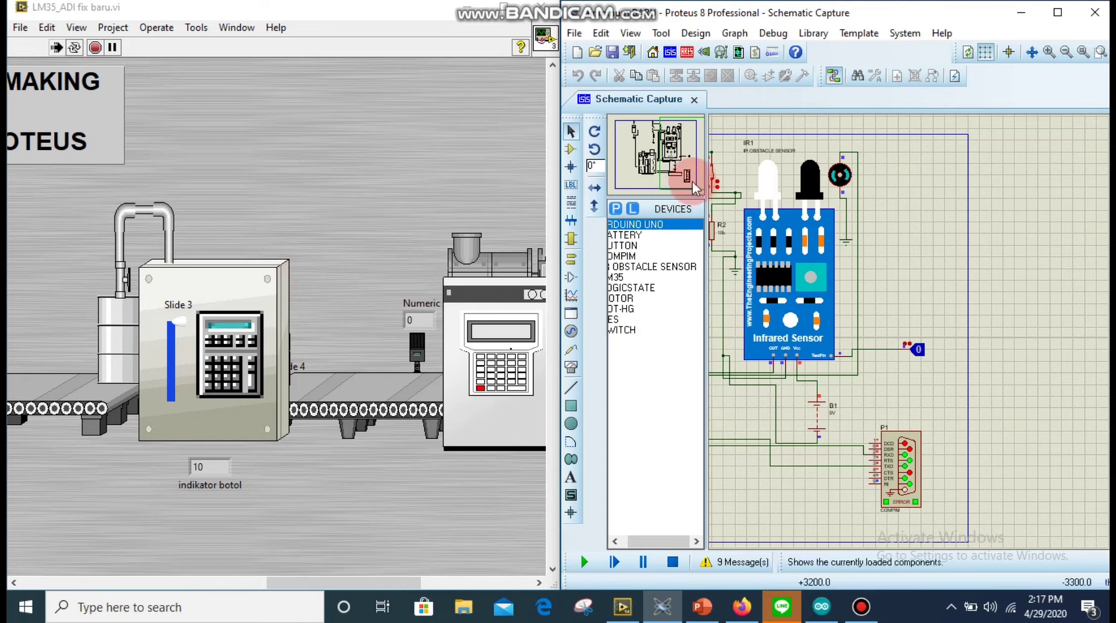
scroll(796, 232, down, 2)
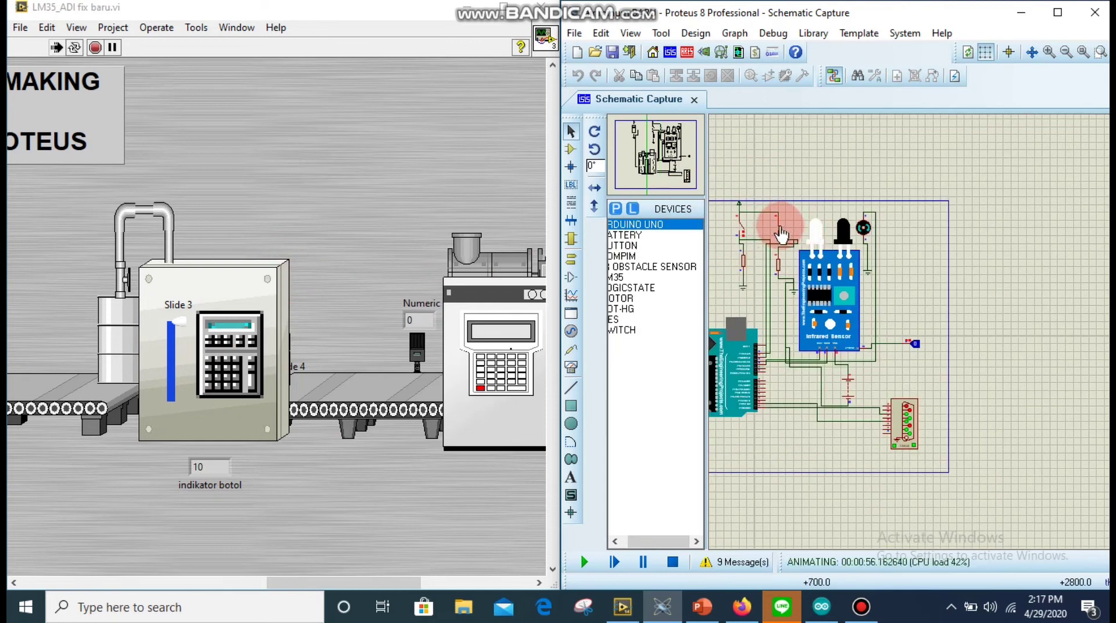
click(780, 230)
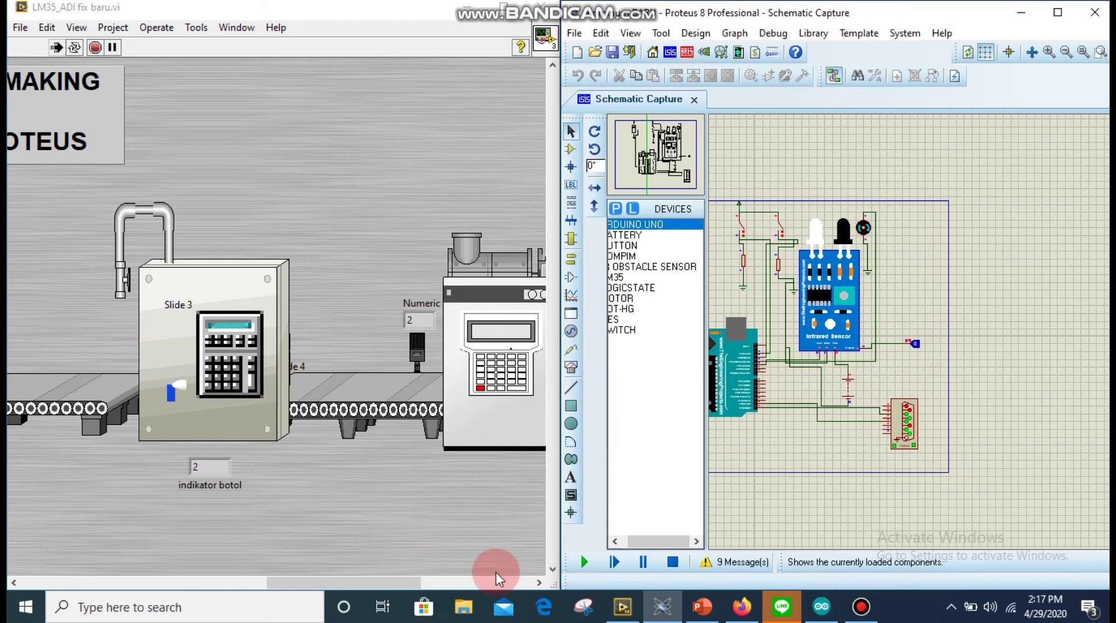
- Toggle the logic state on the infrared sensor's test pin repeatedly to count the bottles passing toward the packing machine
click(540, 584)
click(540, 583)
click(540, 583)
click(541, 583)
click(541, 583)
click(541, 583)
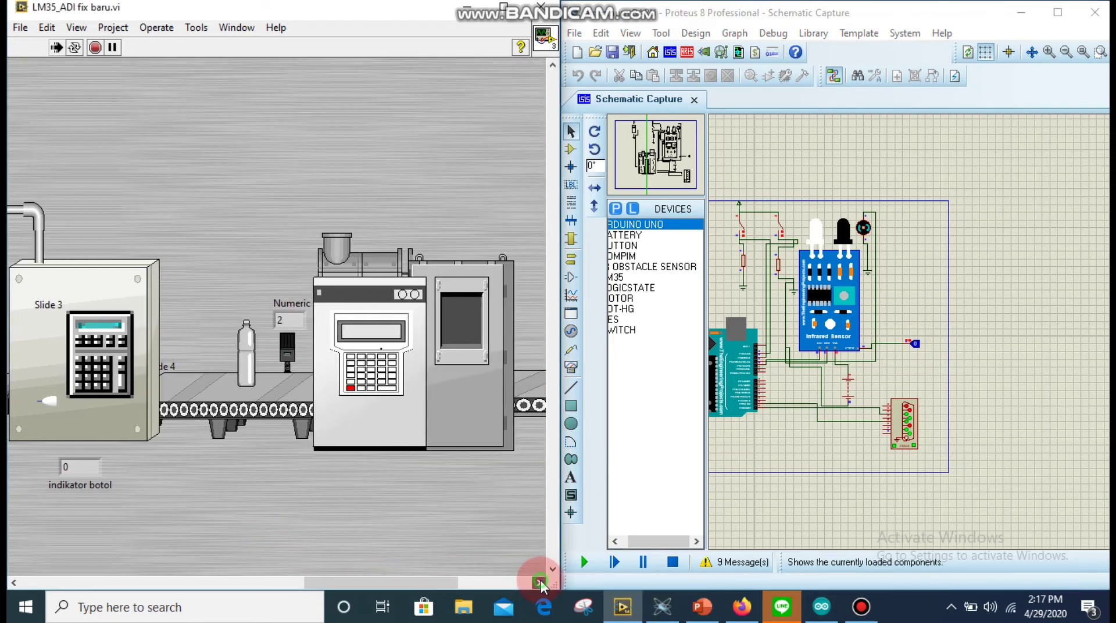
click(540, 584)
click(916, 345)
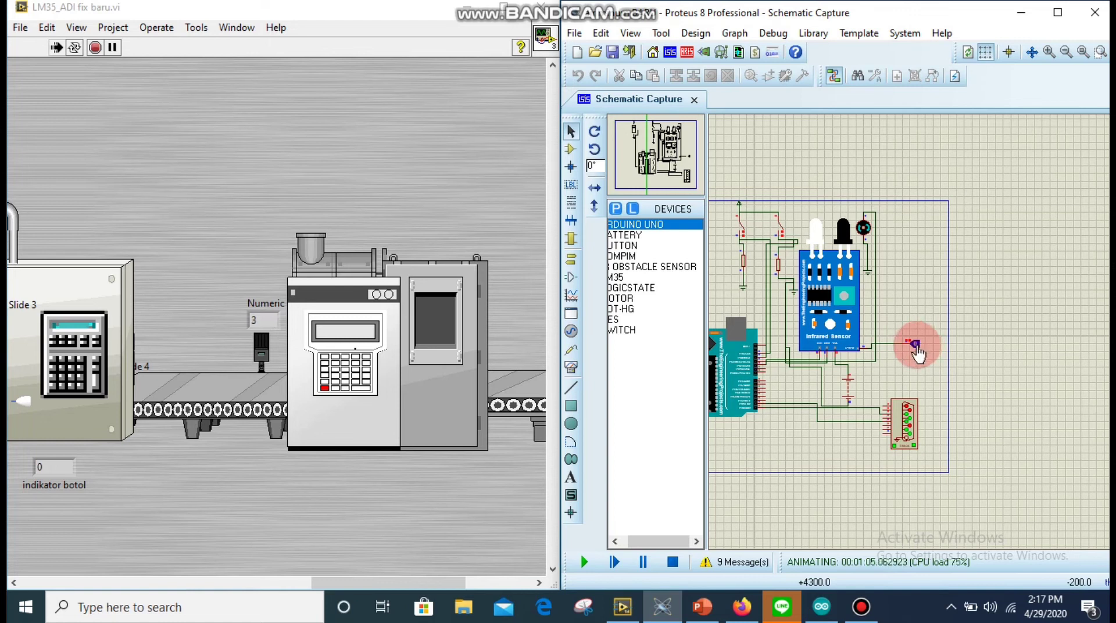
click(915, 345)
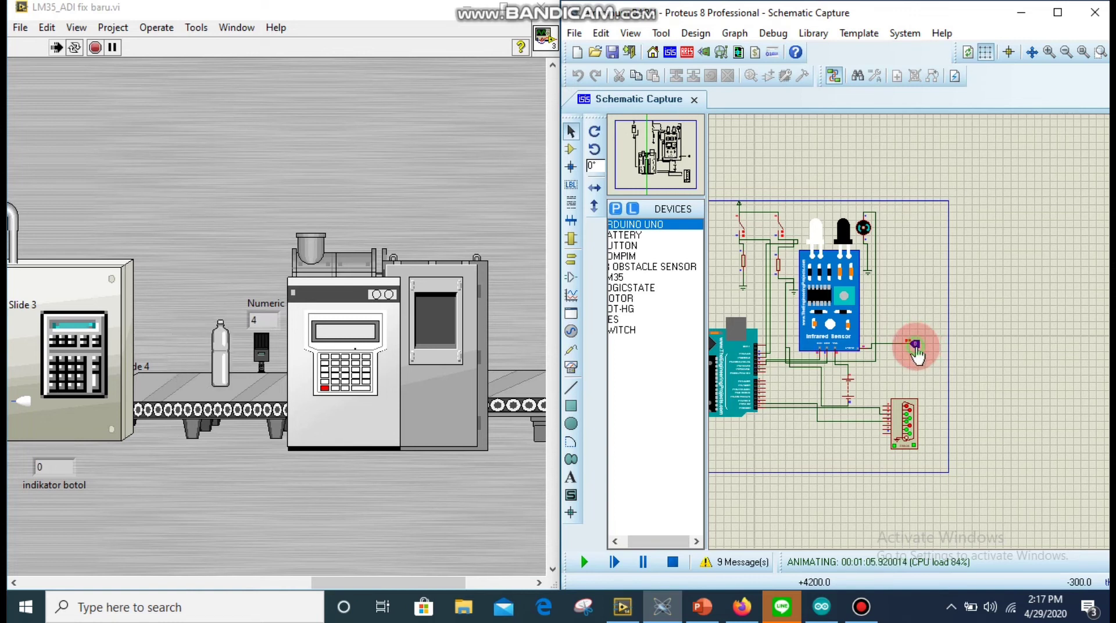
click(916, 348)
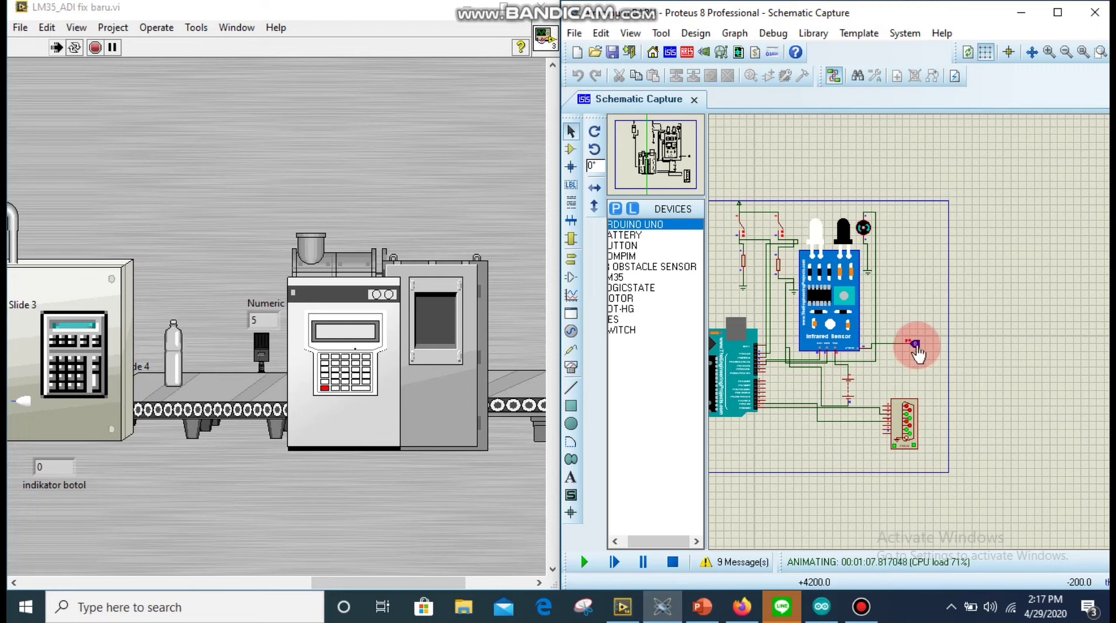
click(916, 345)
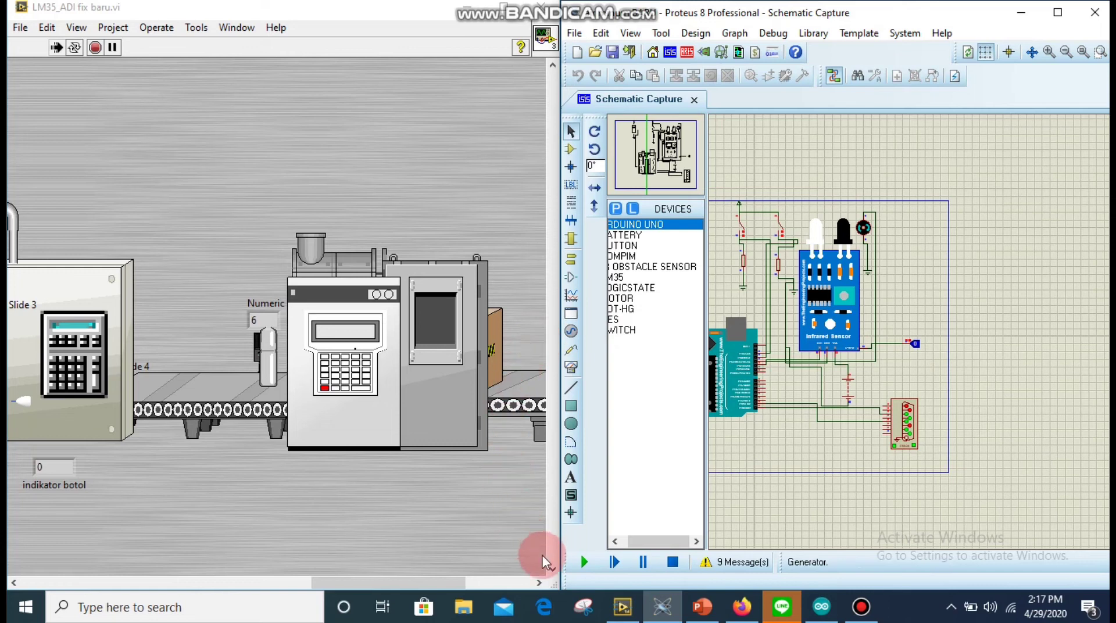
- Stop the LabVIEW VI and the Proteus simulation once the box has come out of the packing machine
click(539, 582)
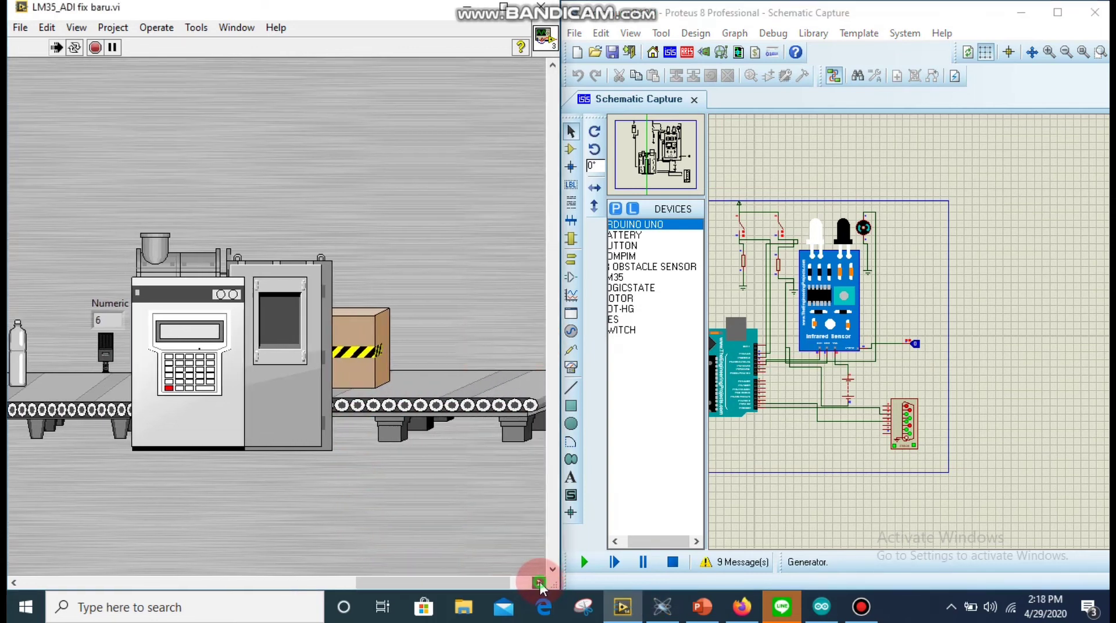
click(539, 583)
click(540, 583)
click(540, 582)
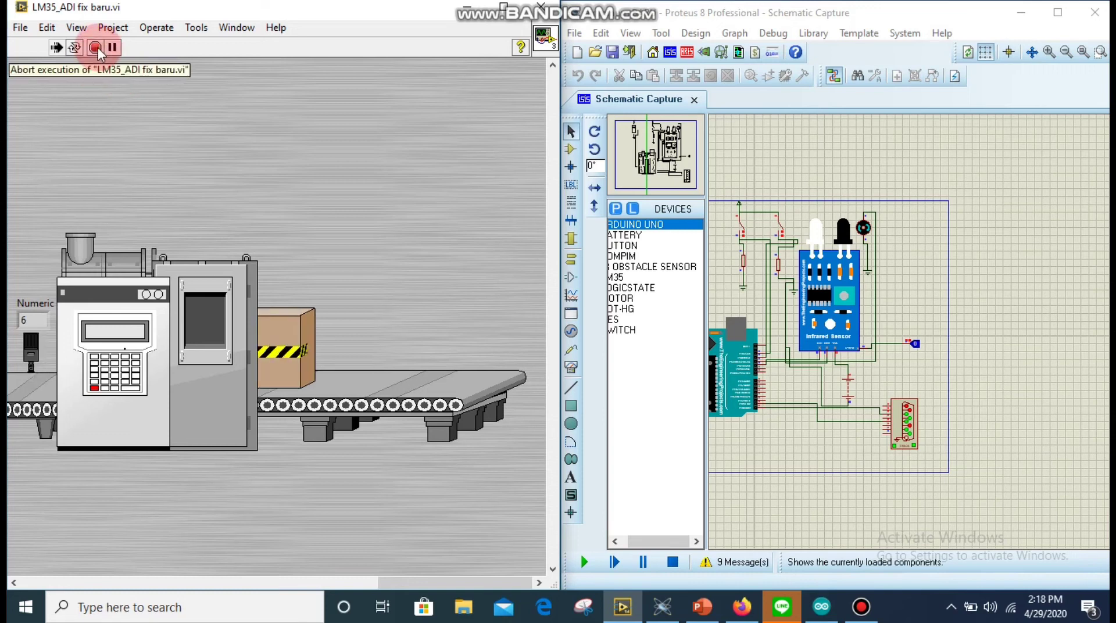
click(95, 47)
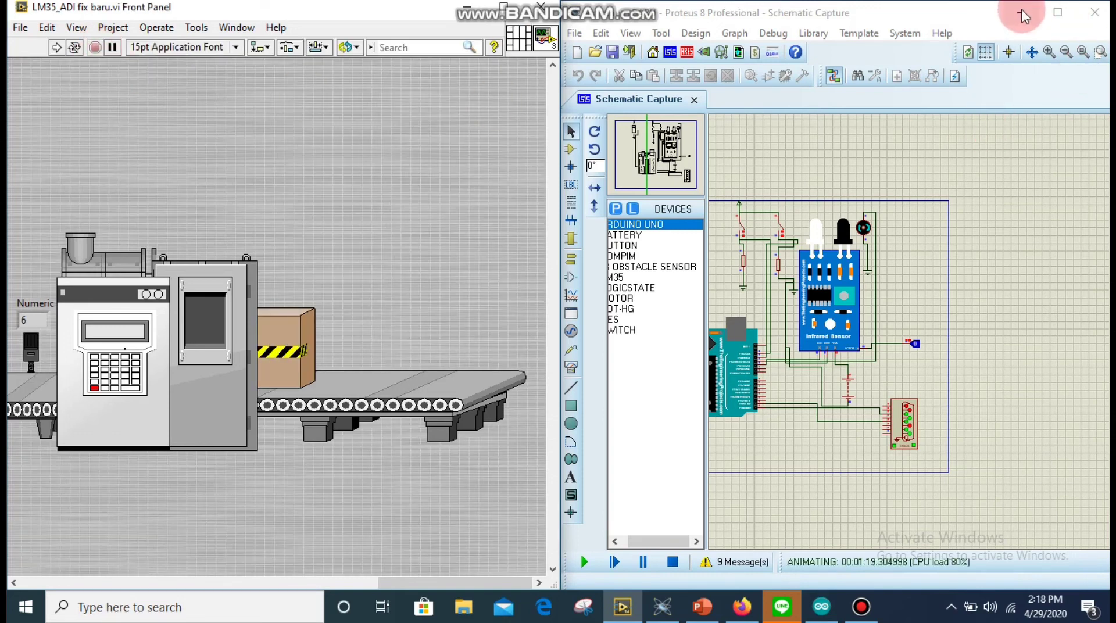
click(876, 99)
click(672, 561)
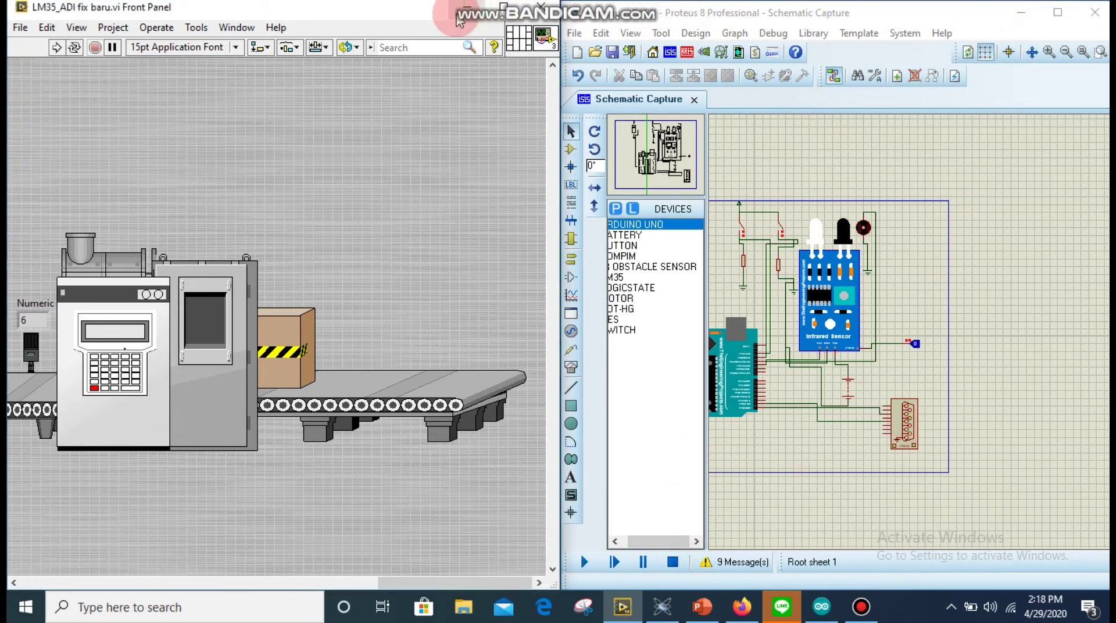
- Maximize the LabVIEW front panel and the Proteus window, and minimize Proteus
click(491, 7)
click(1058, 12)
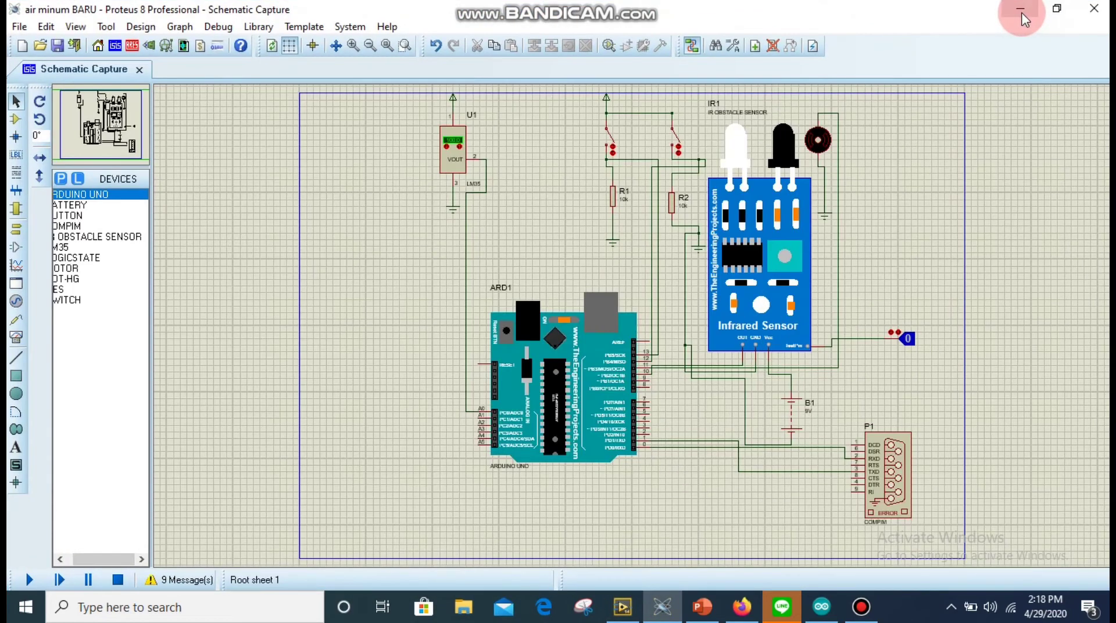
click(1021, 10)
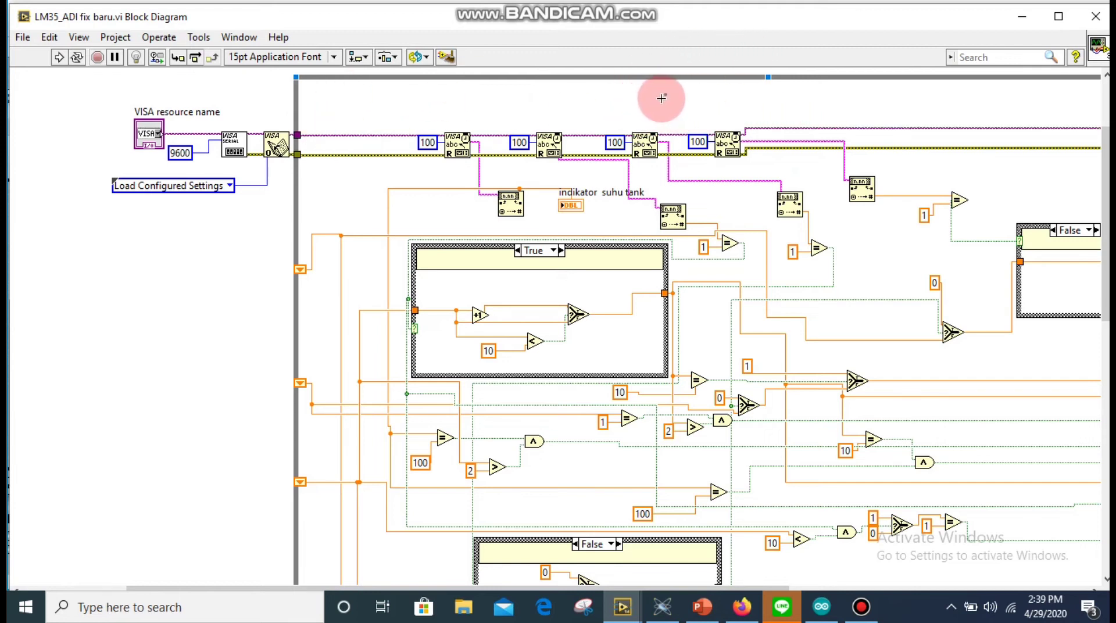
- Locate the VISA resource name control on the front panel from its terminal and return to the block diagram
double_click(151, 137)
click(69, 125)
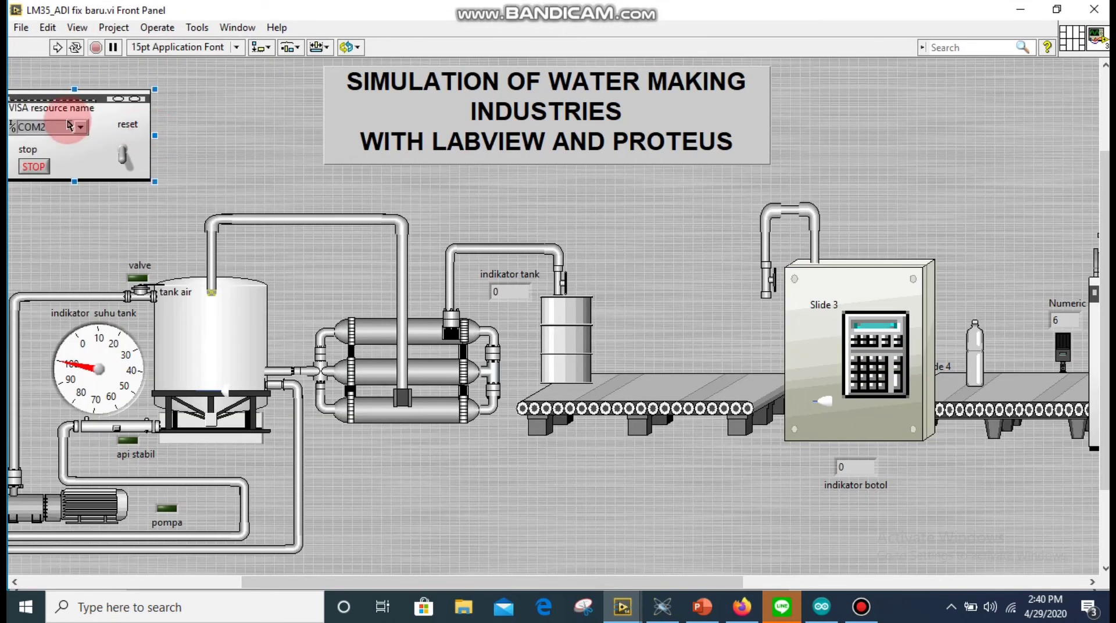
click(459, 81)
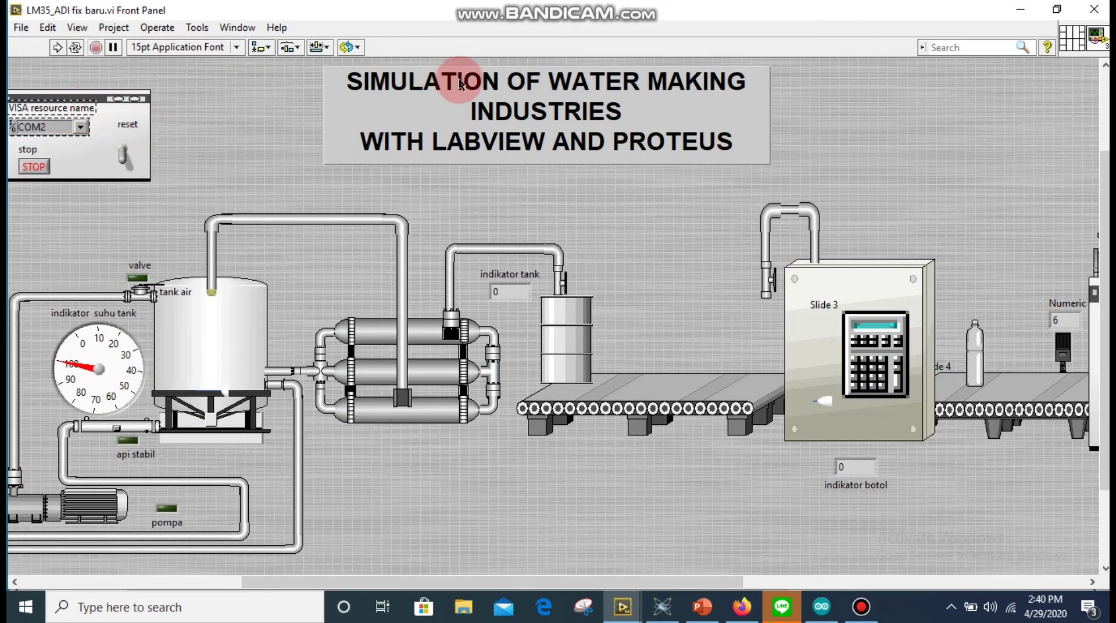
key(ctrl+e)
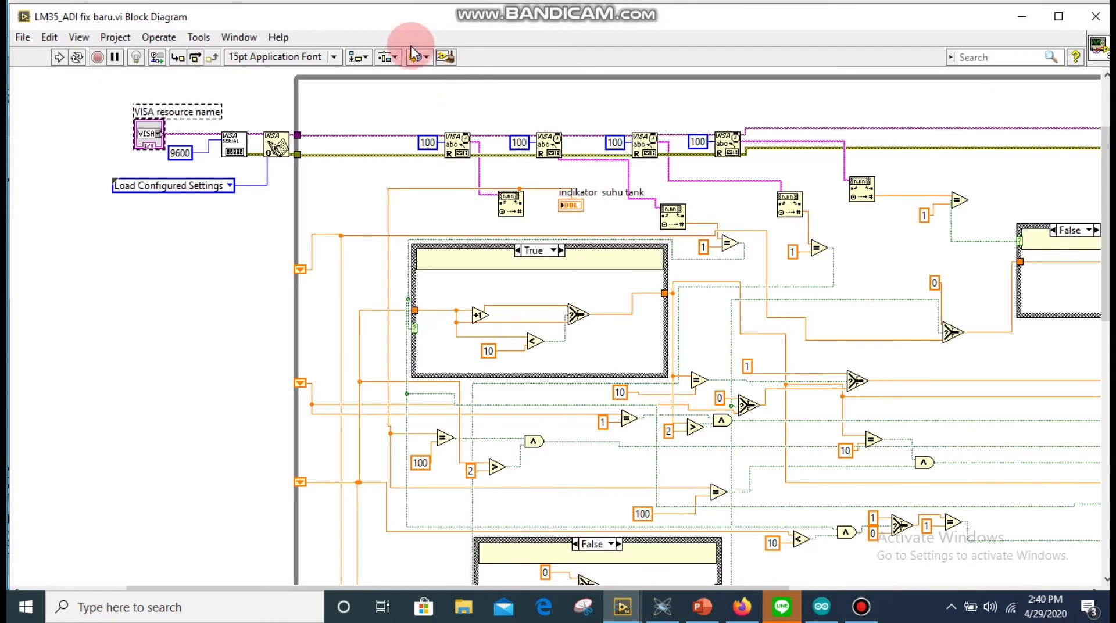
- Examine the VISA functions across the block diagram, from Configure Serial Port and Open through Read to Clear and Close
click(238, 145)
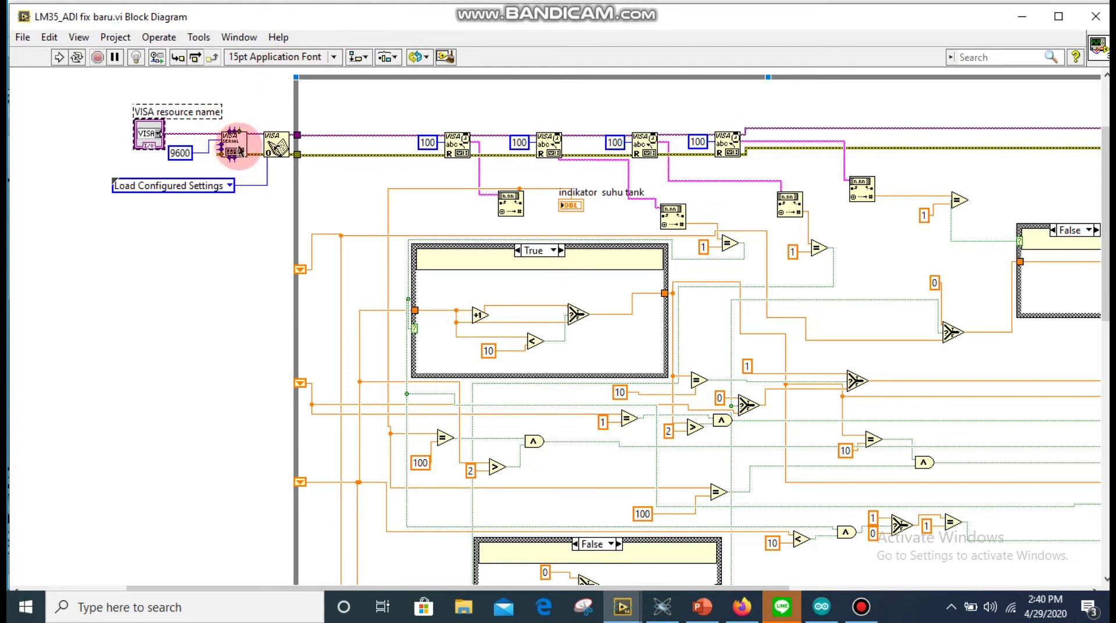
click(285, 149)
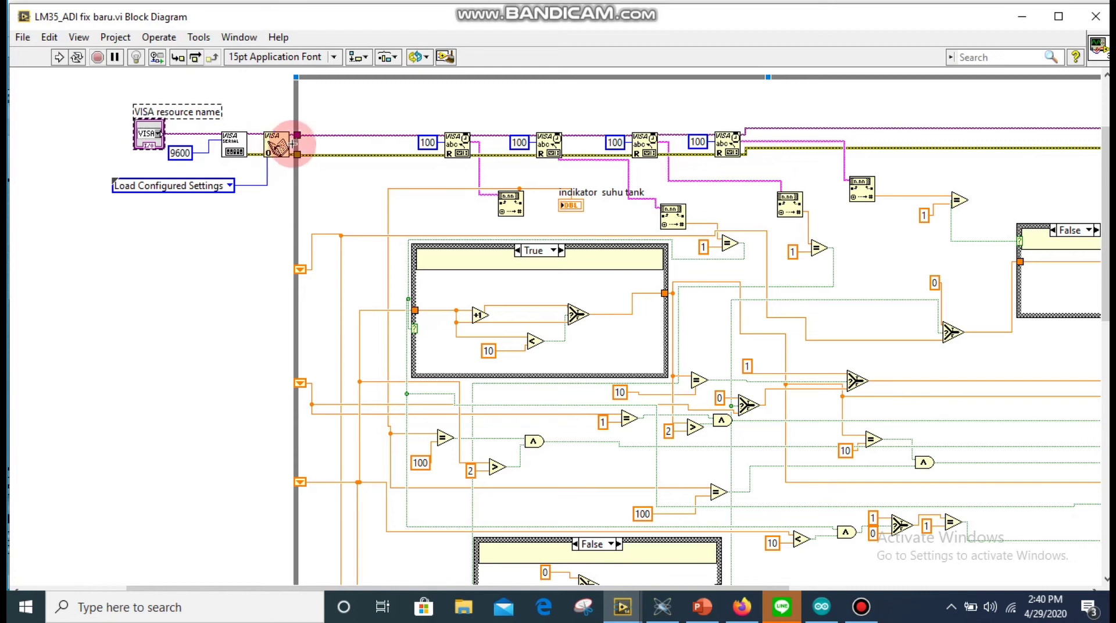
click(277, 145)
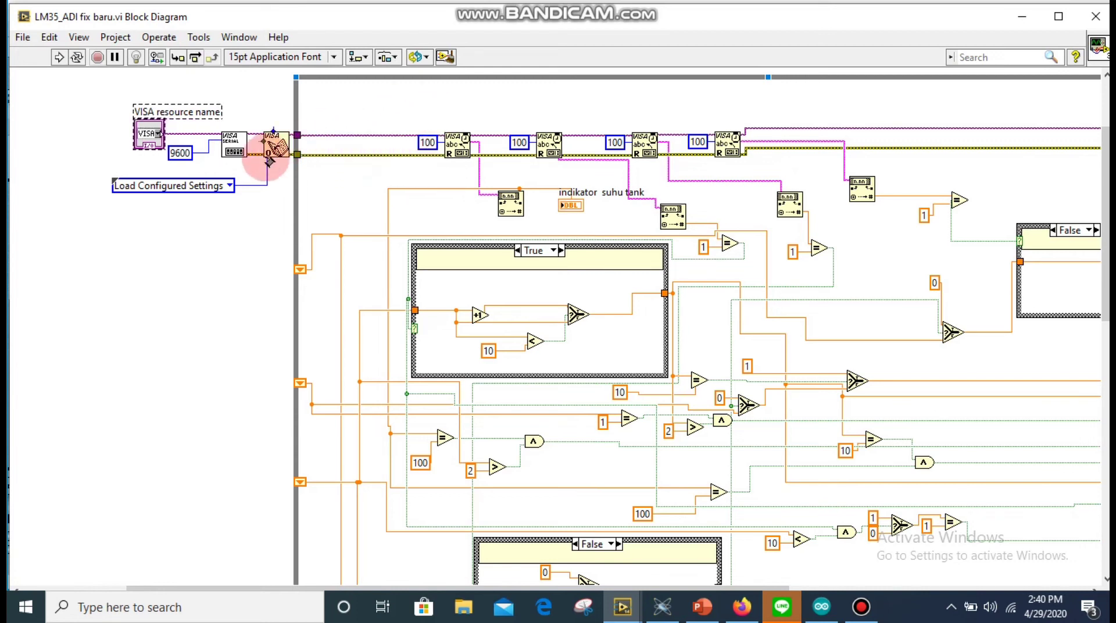
click(280, 141)
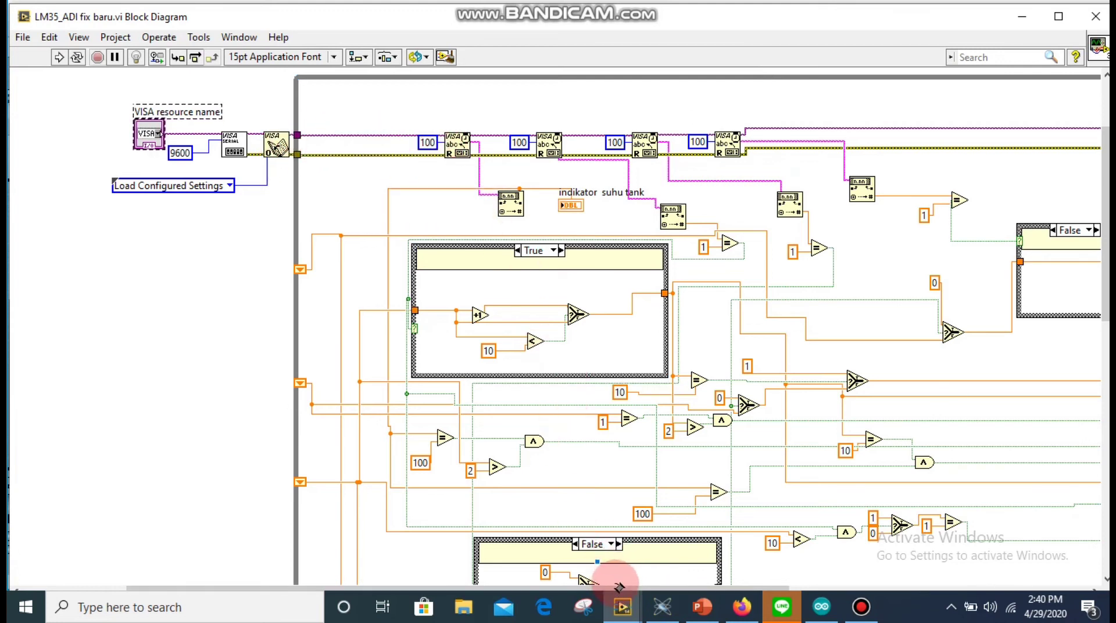
drag(619, 585, 772, 567)
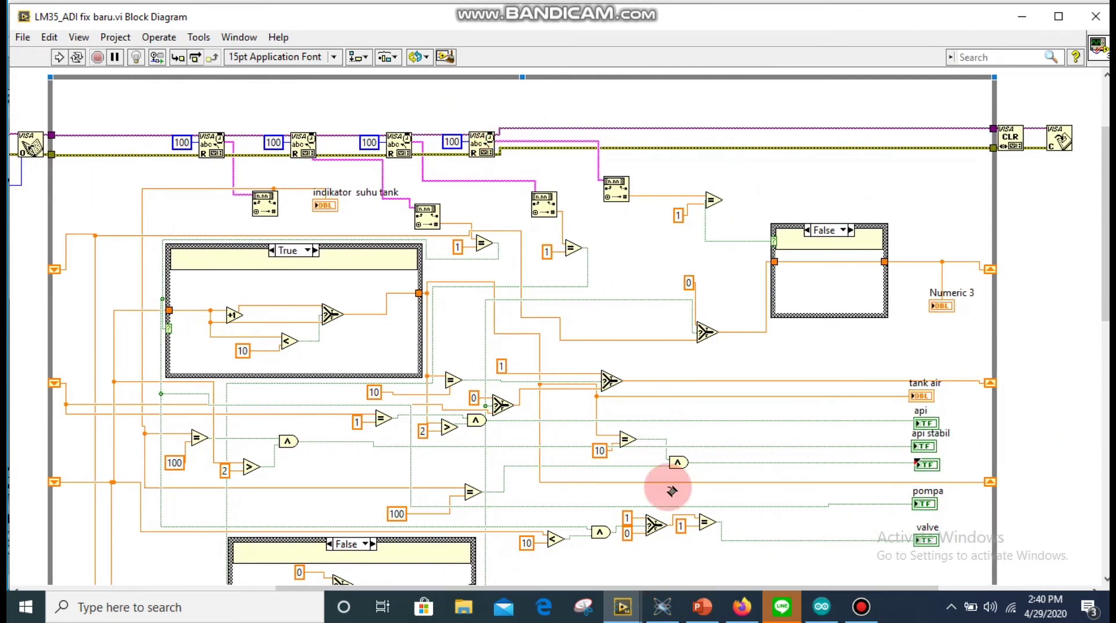
drag(662, 587, 742, 586)
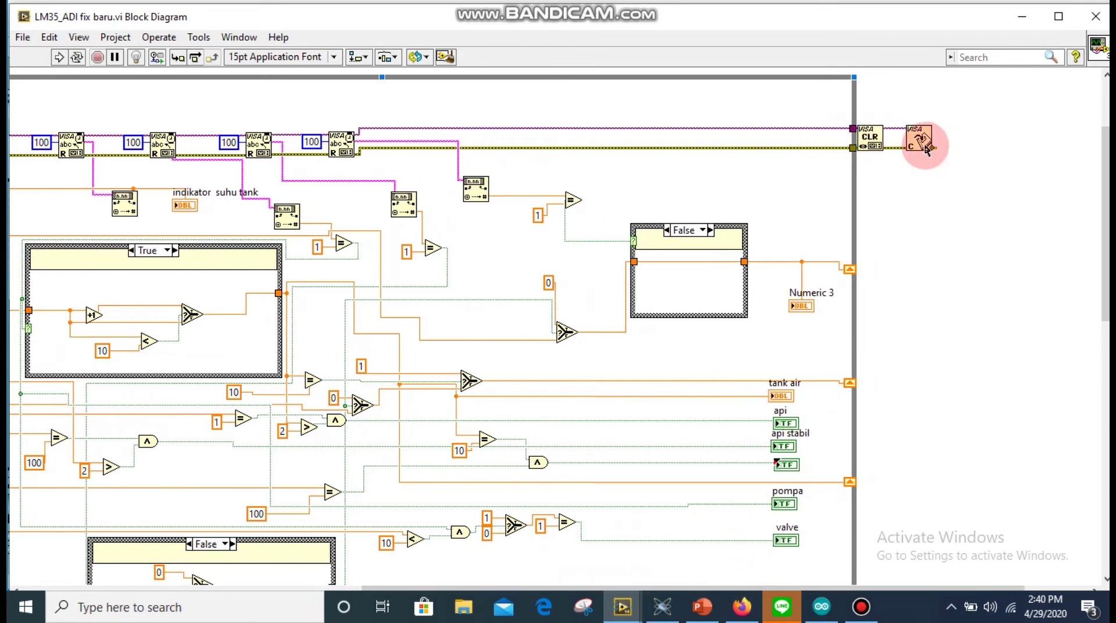
click(786, 527)
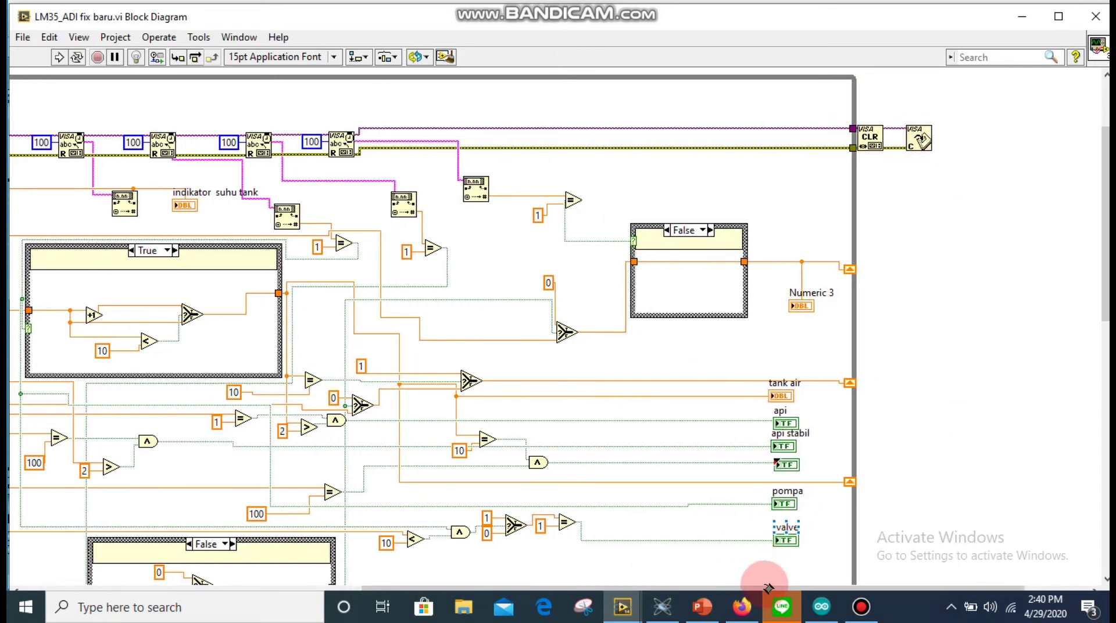
drag(747, 586, 628, 586)
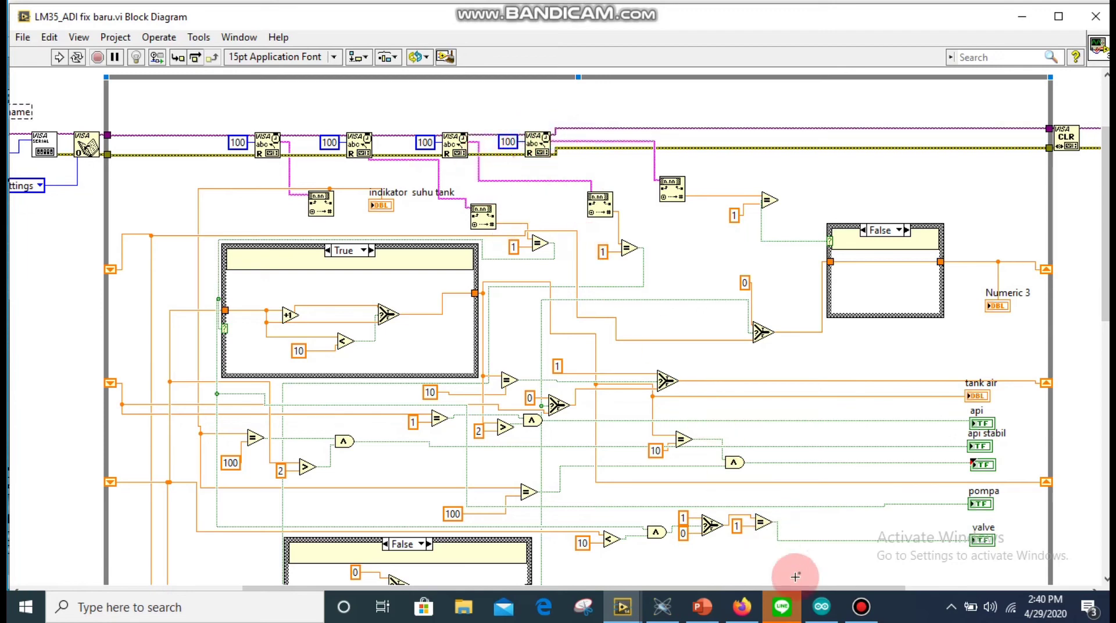
- Switch to the Arduino IDE and examine the Serial.println statements for nilaiLM35, b, c and e in the daq sketch
click(821, 606)
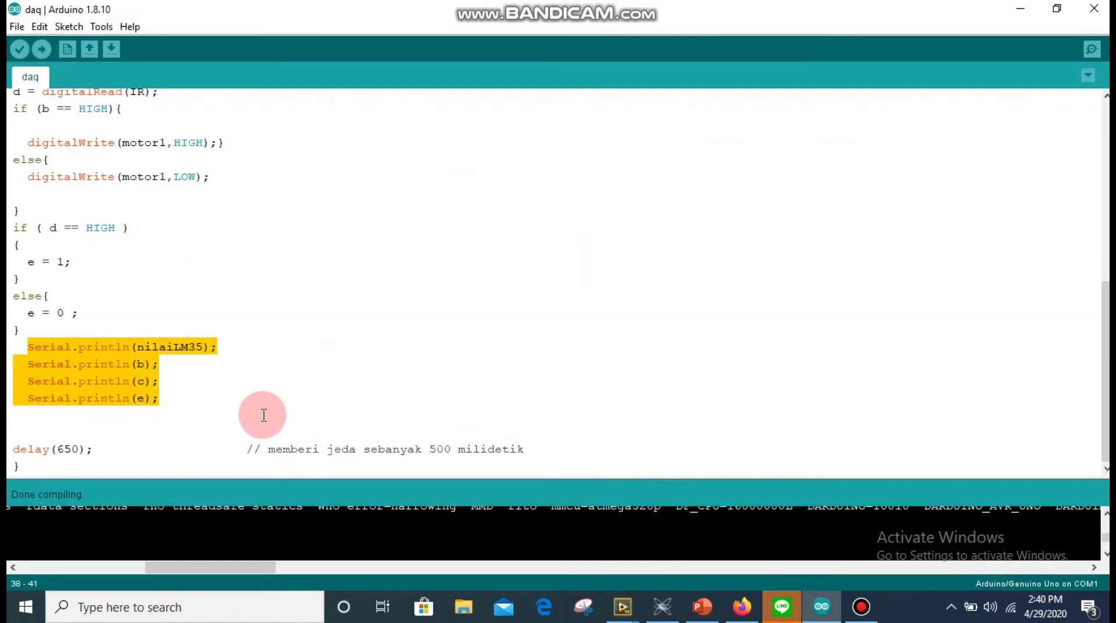
click(26, 349)
drag(27, 347, 168, 392)
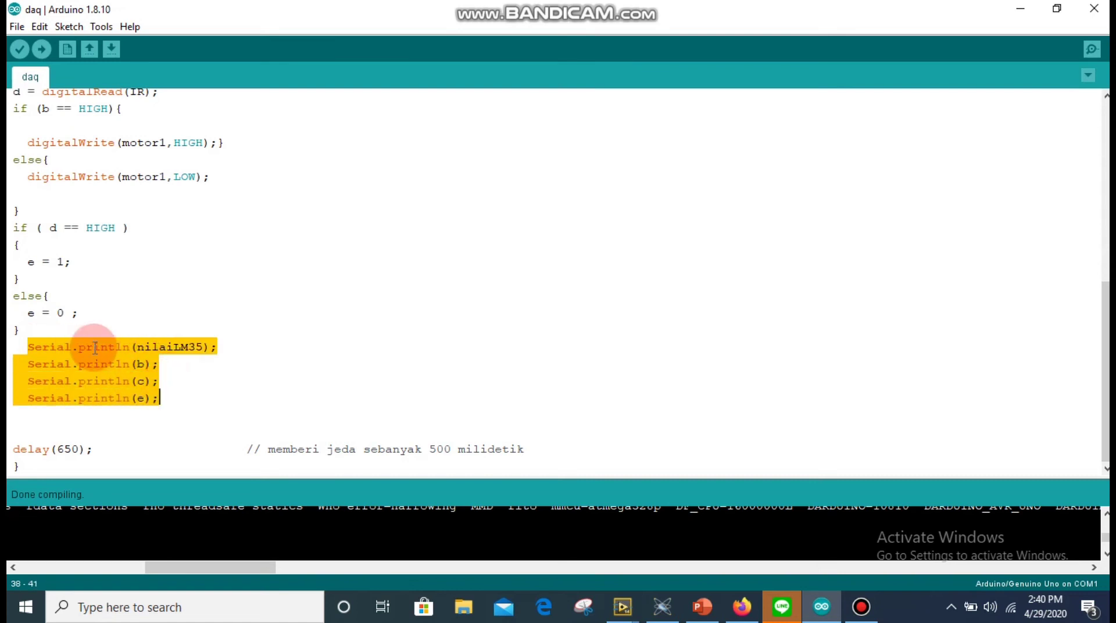
click(42, 336)
mouse_move(34, 348)
mouse_down()
mouse_move(68, 354)
mouse_move(51, 363)
mouse_up()
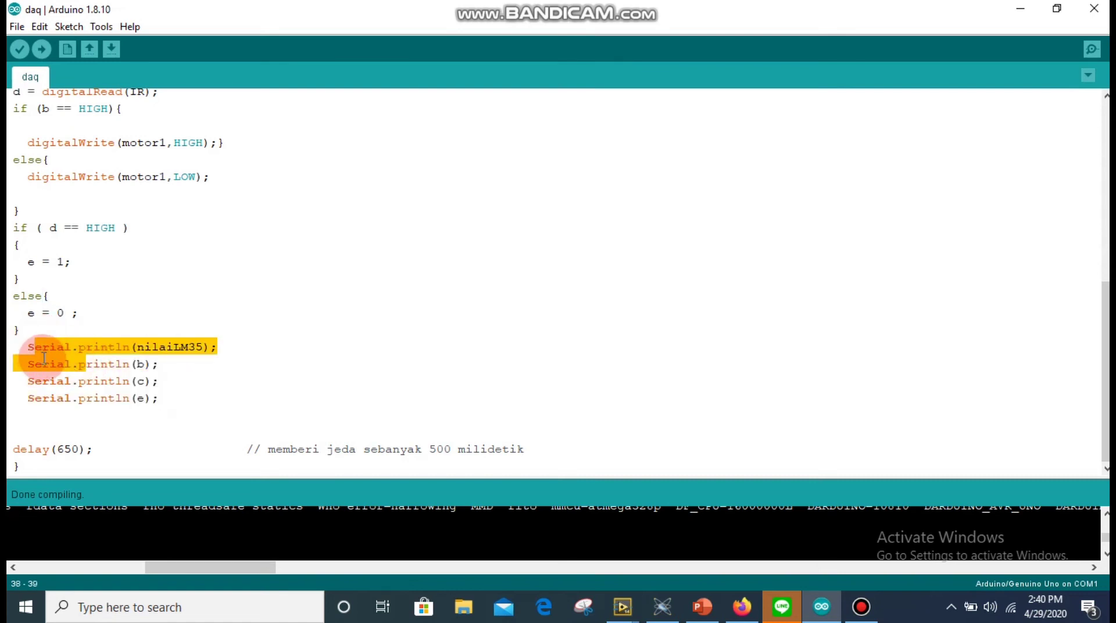
click(578, 526)
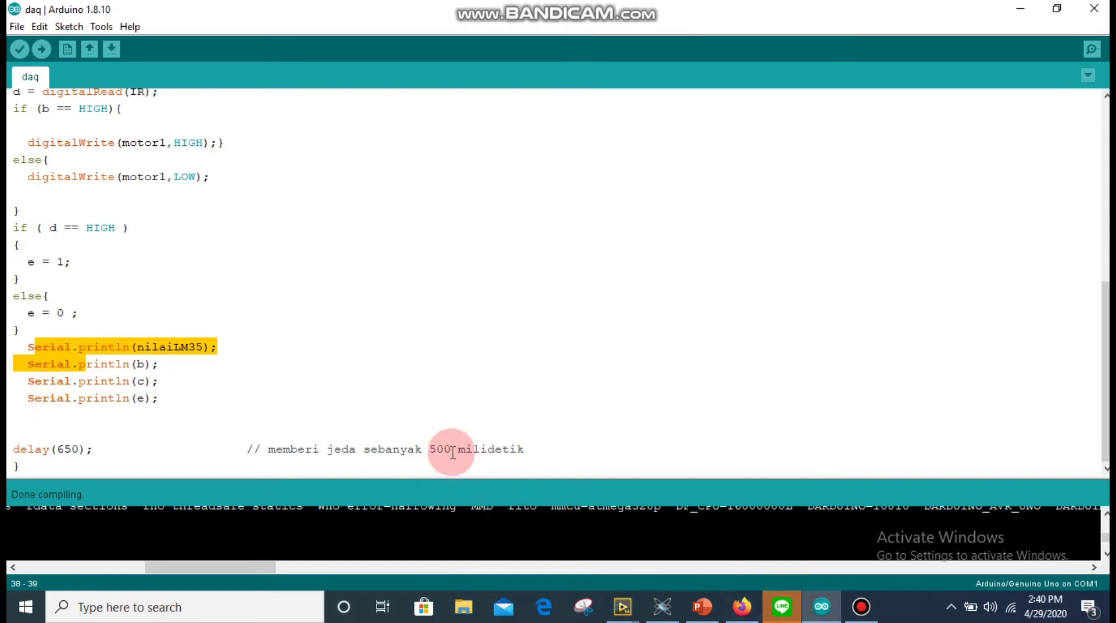
click(241, 377)
click(204, 345)
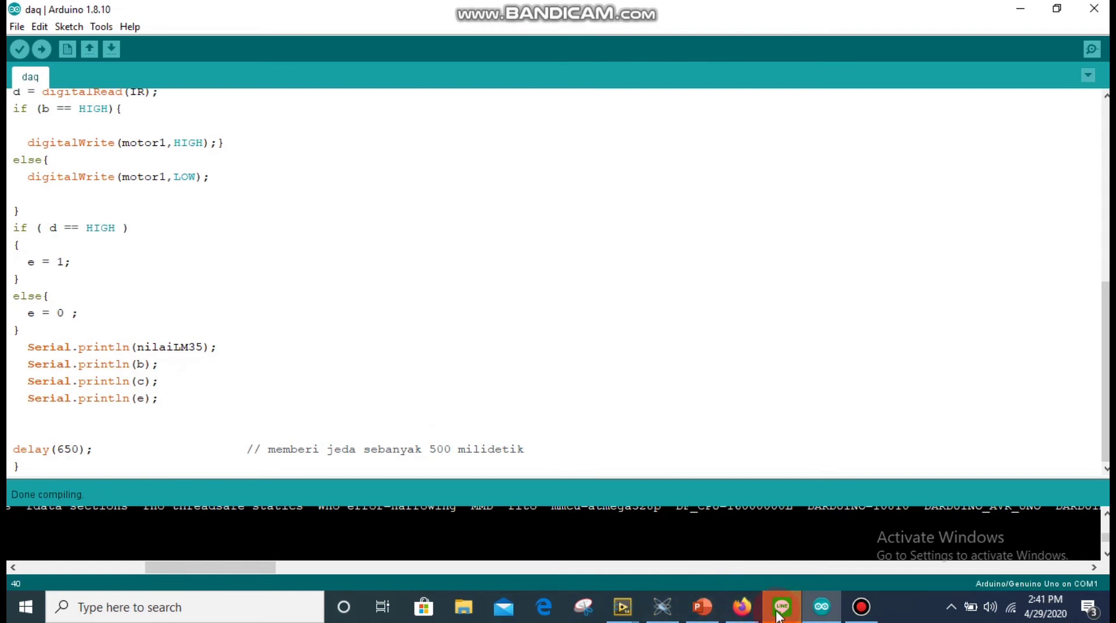
- Switch to the LabVIEW block diagram and check the object properties of the conversion function fed by the first VISA Read
mouse_move(622, 607)
click(692, 550)
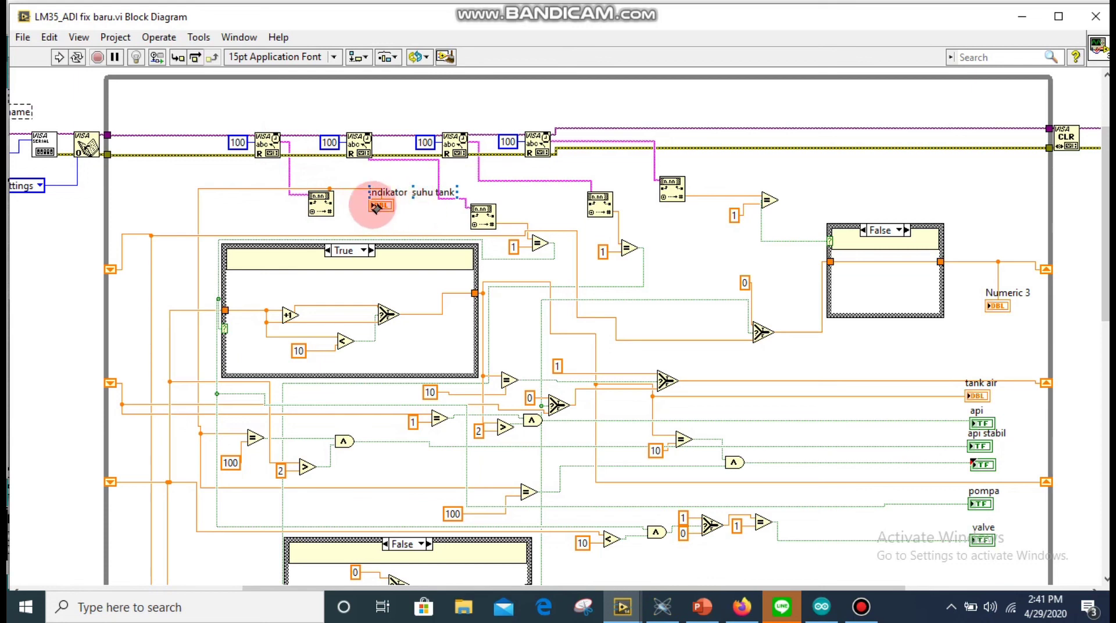
right_click(325, 210)
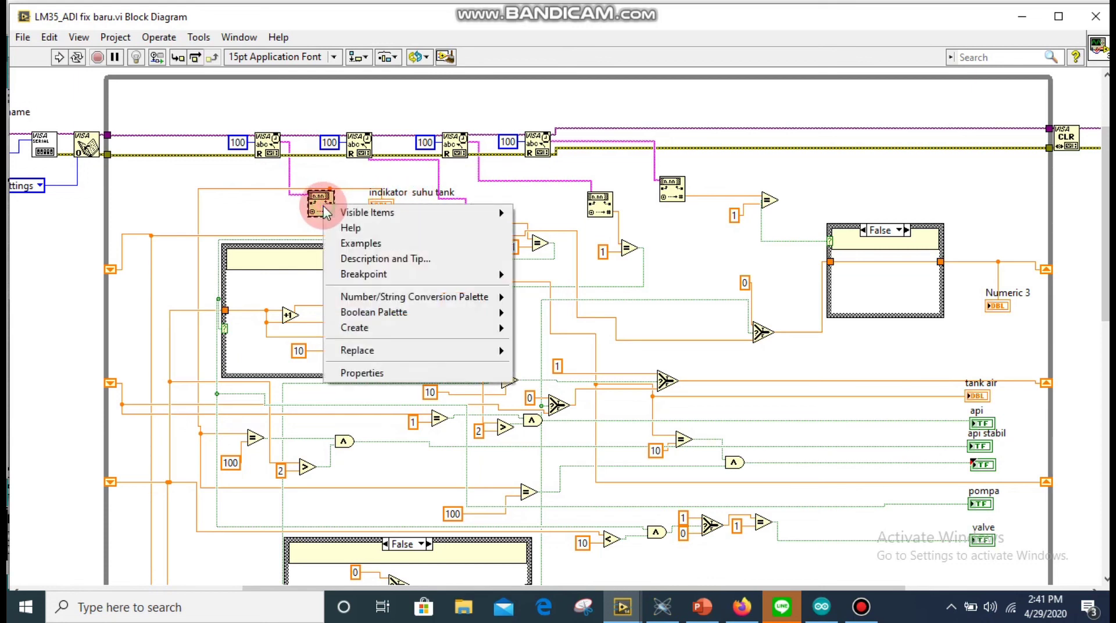
click(364, 369)
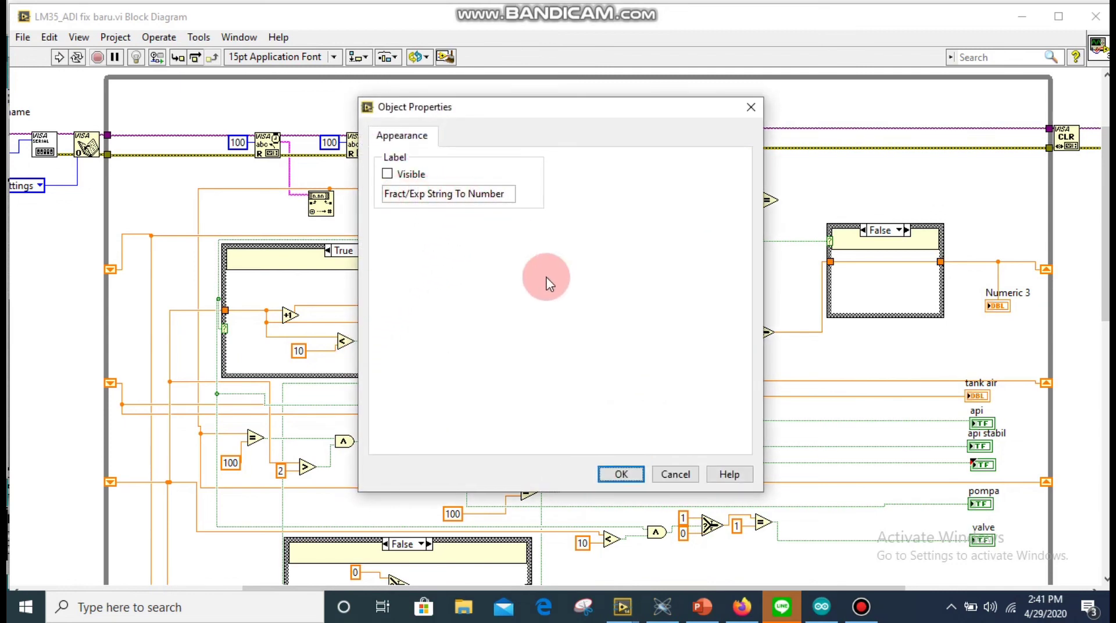
click(621, 475)
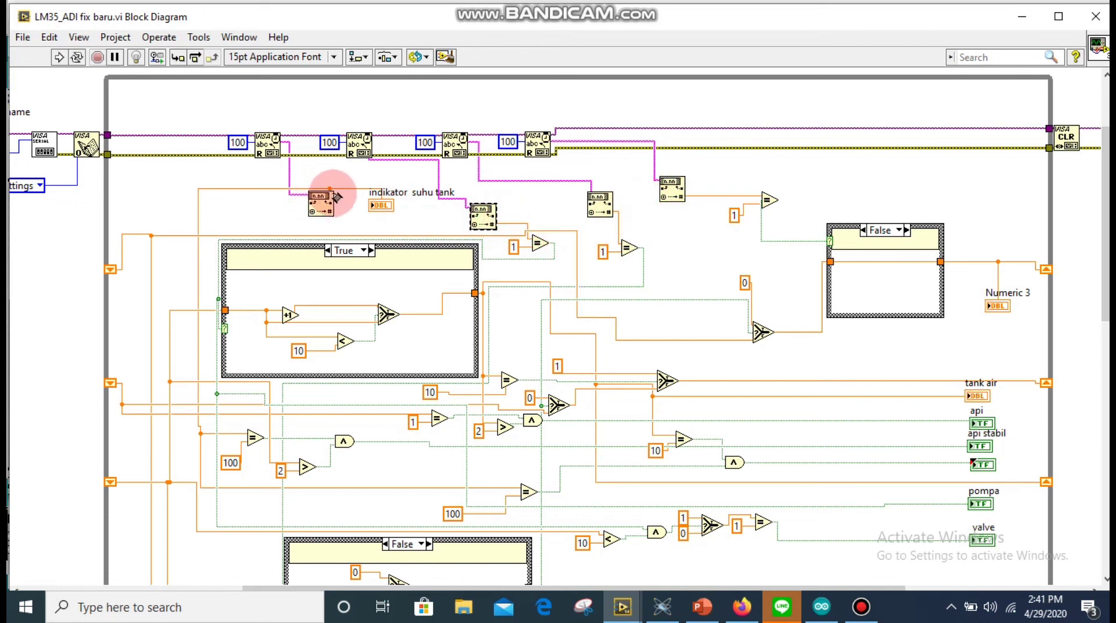
- Examine the indicator terminals and case structures down the block diagram, from indikator suhu tank and tank air to Slide 4 and Slide
click(391, 205)
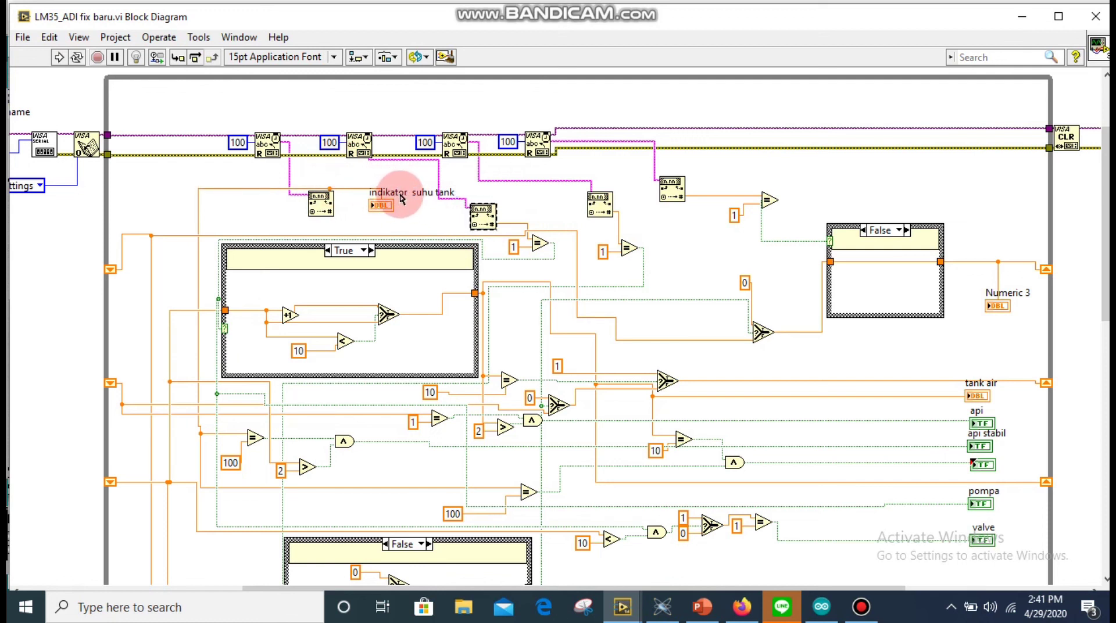
scroll(947, 375, down, 1)
click(963, 363)
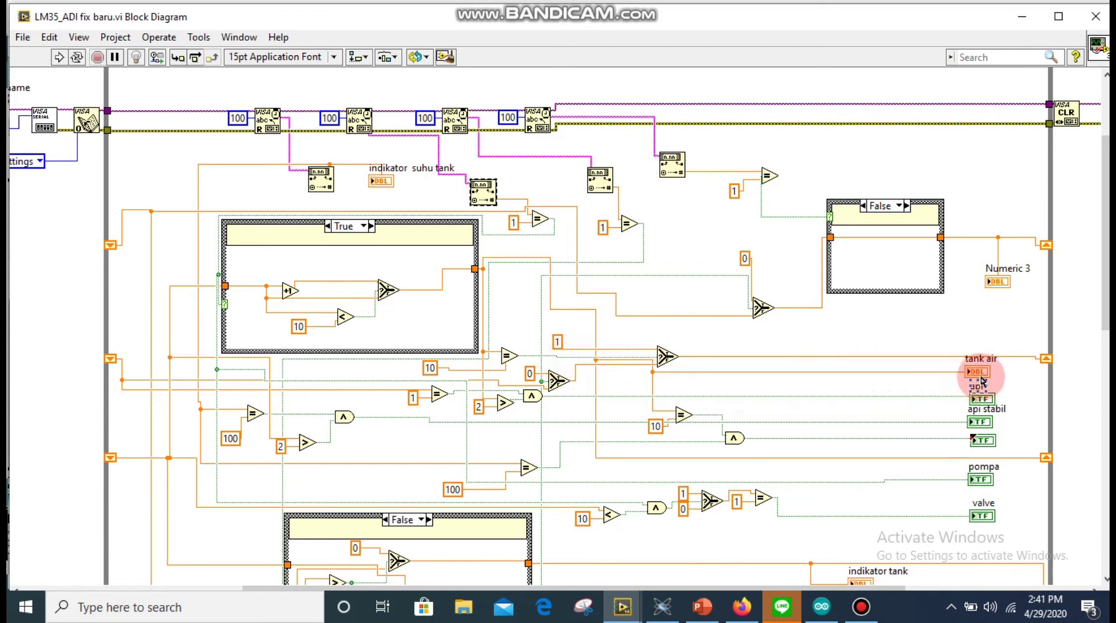
scroll(984, 379, down, 1)
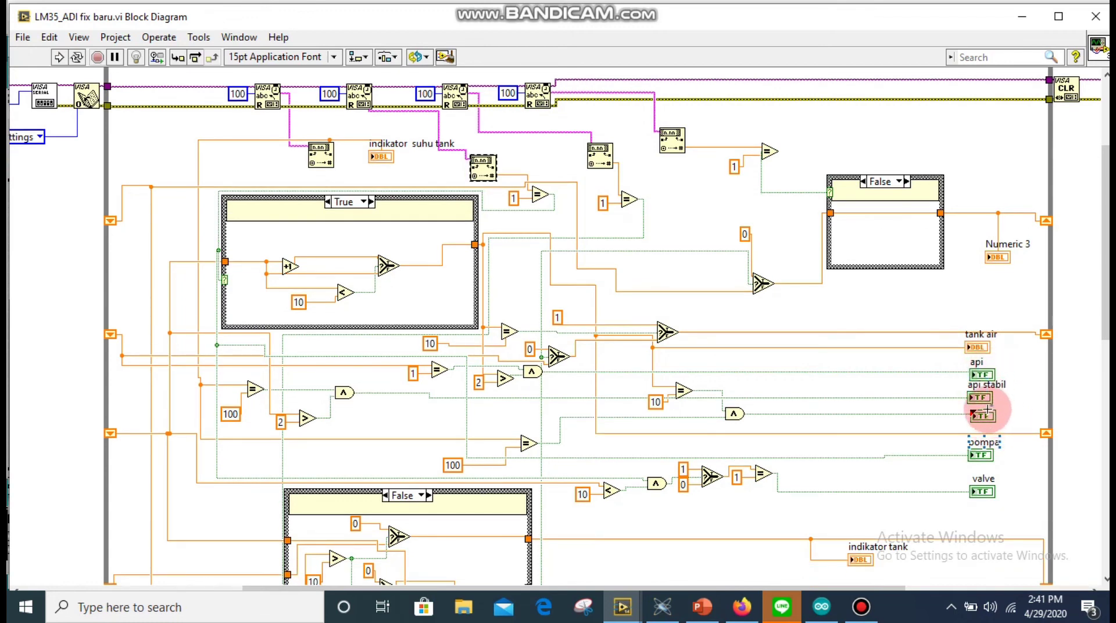
scroll(986, 410, down, 7)
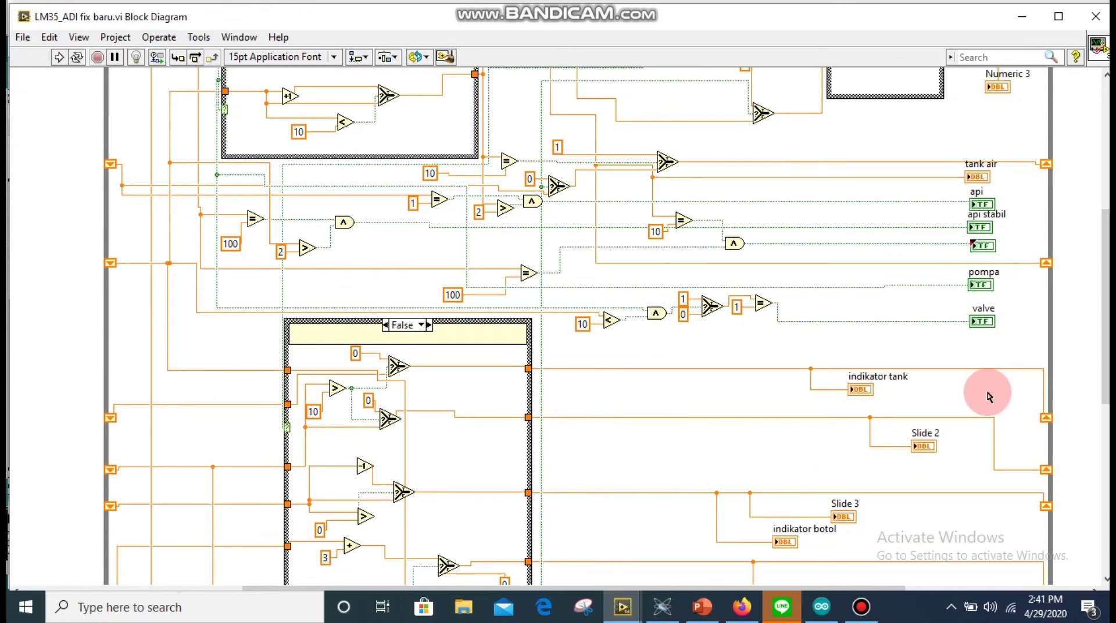
scroll(987, 392, down, 5)
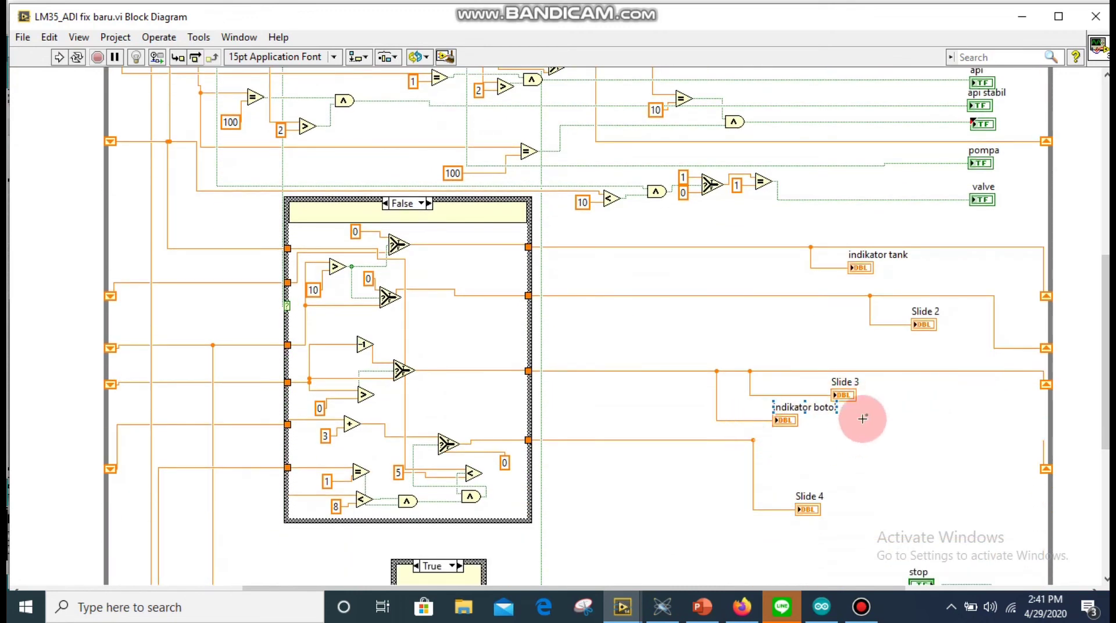
scroll(862, 418, down, 9)
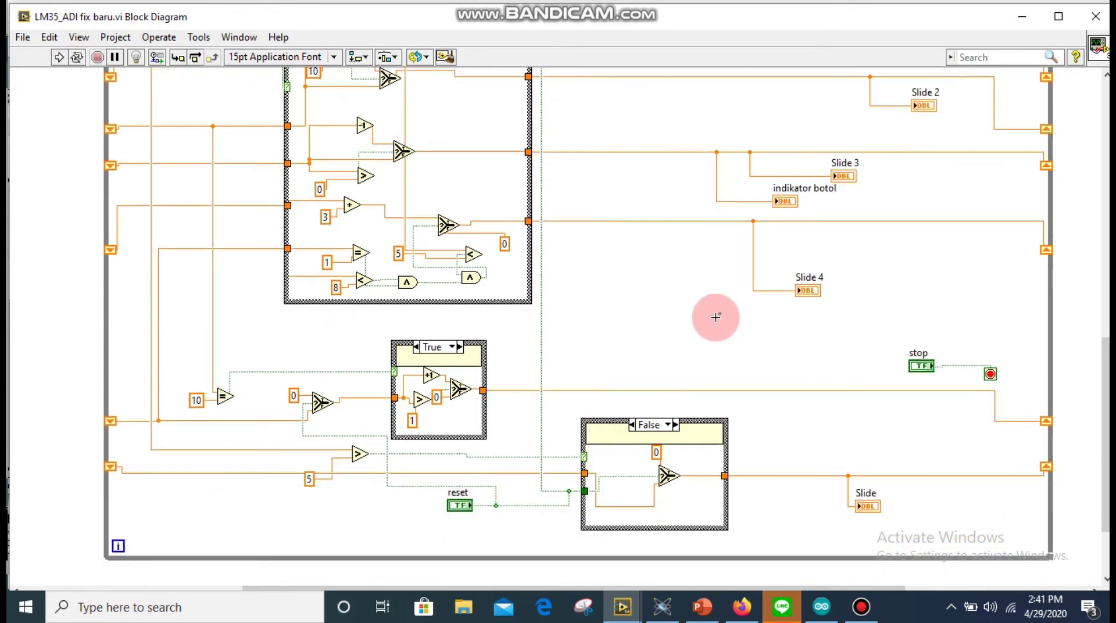
- Minimize the block diagram to return to the water-making simulation's front panel
scroll(731, 314, up, 4)
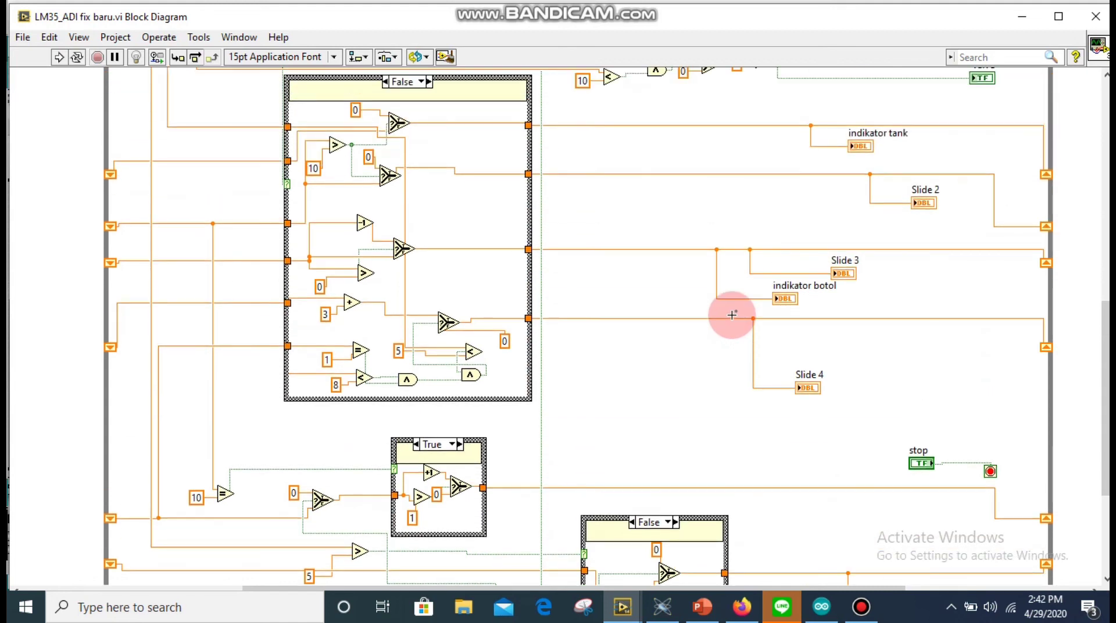
scroll(736, 319, up, 8)
scroll(736, 319, up, 2)
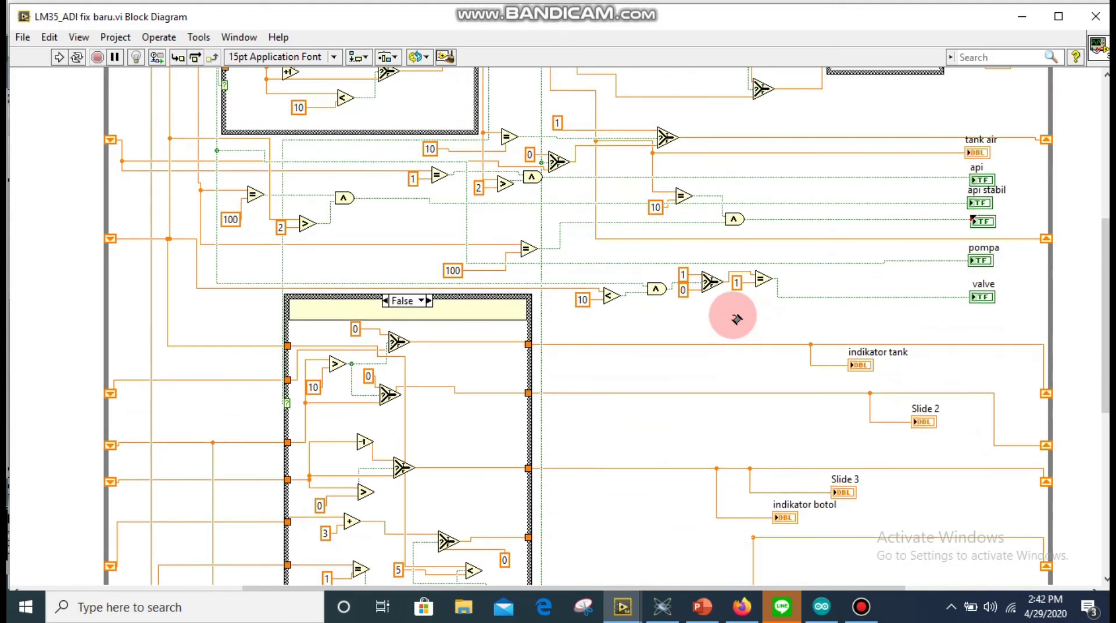
scroll(736, 319, up, 5)
scroll(732, 317, up, 3)
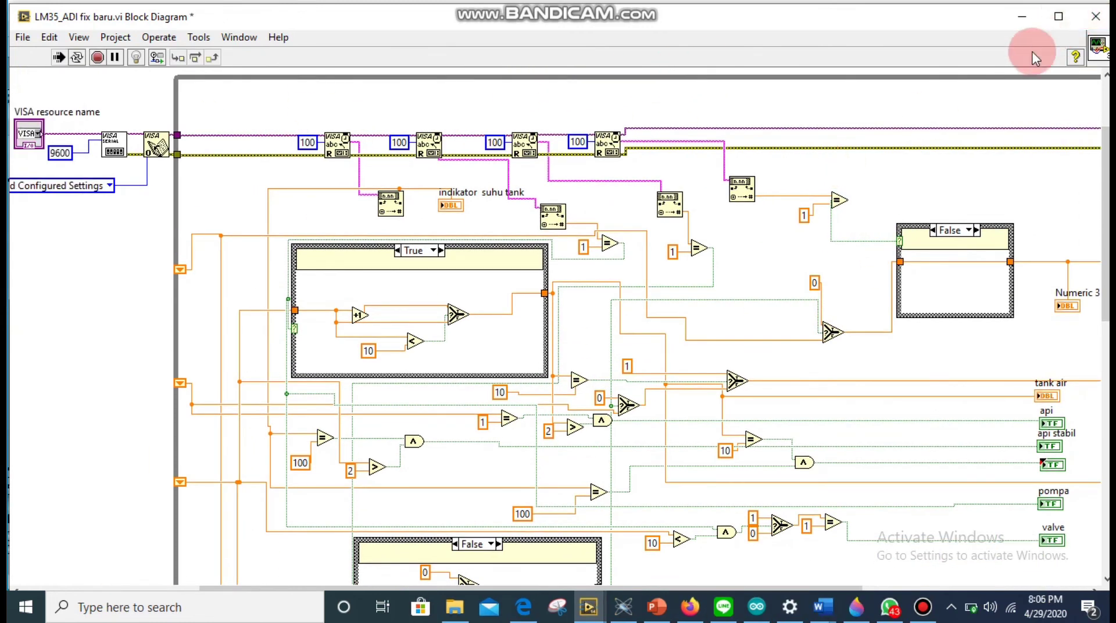
click(1018, 19)
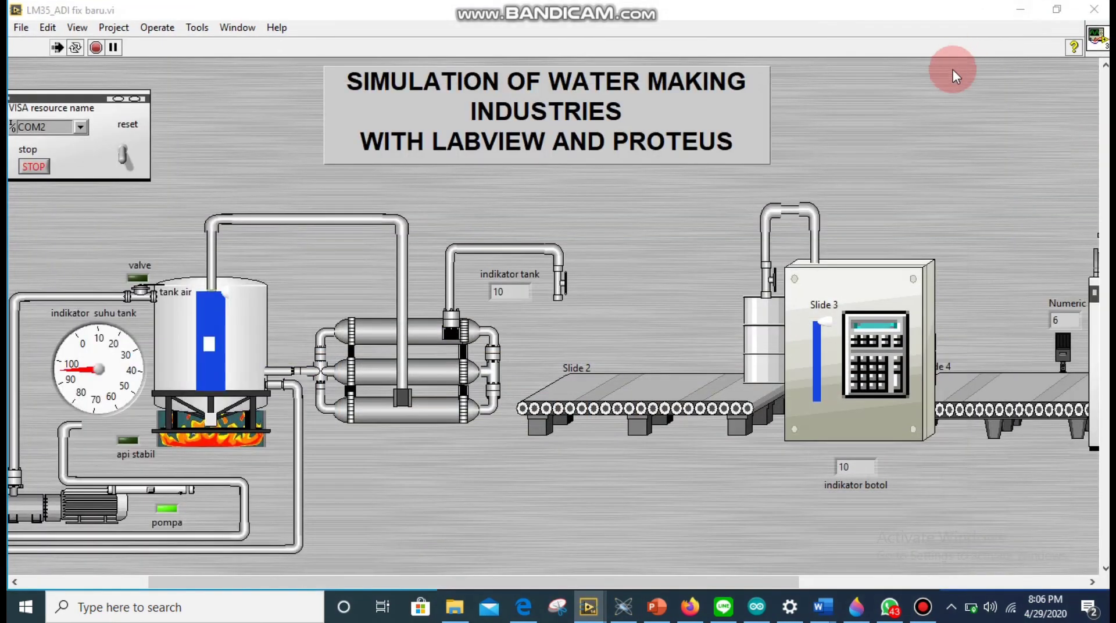